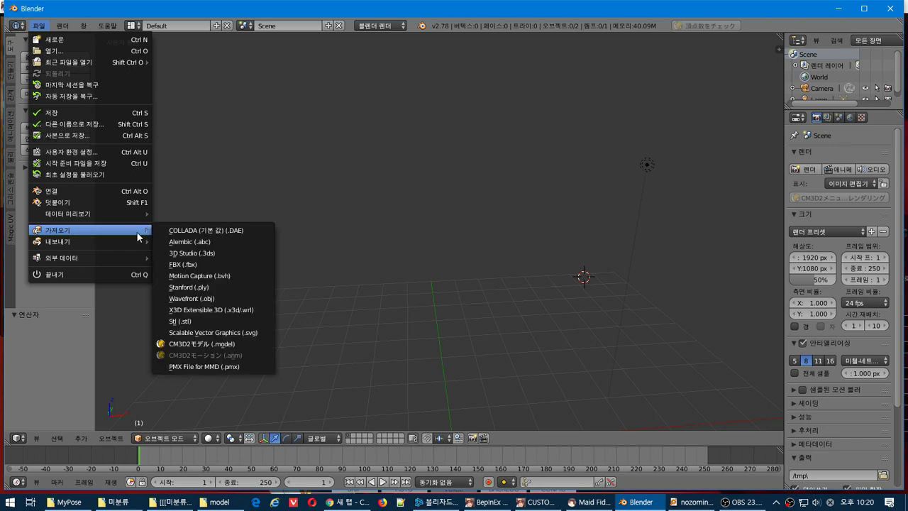
Step: Import nozomin_uwagi.model as a CM3D2 model
click(218, 343)
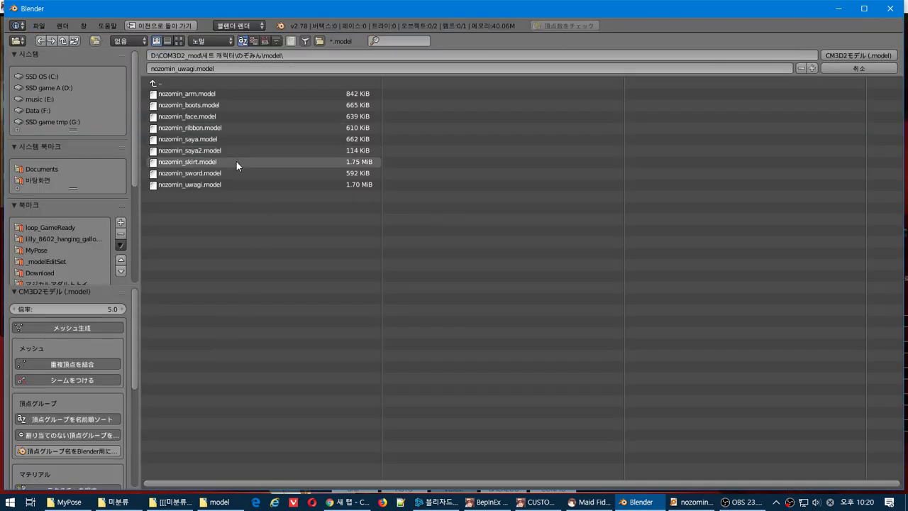
double_click(226, 182)
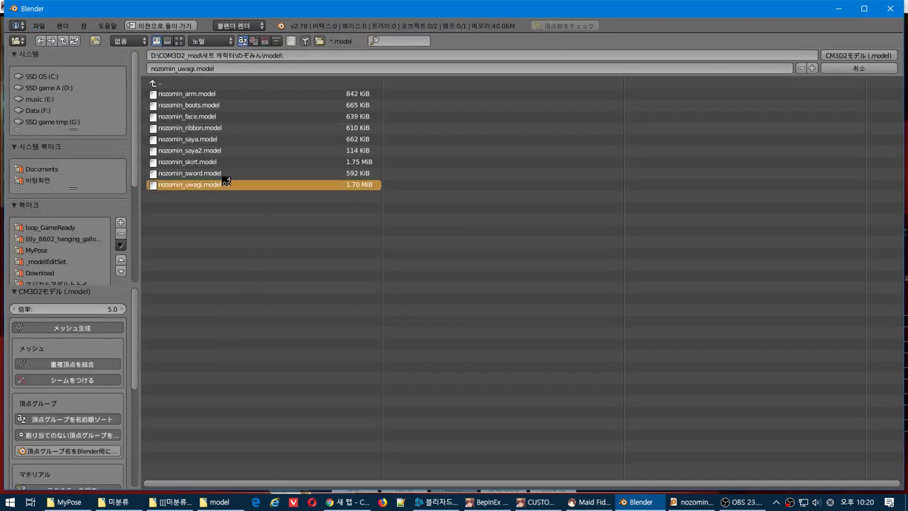
key(super)
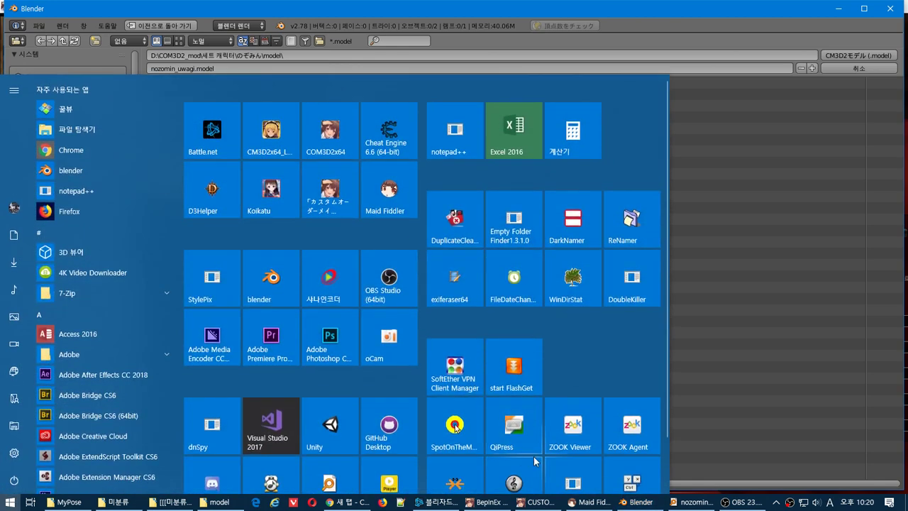
click(633, 476)
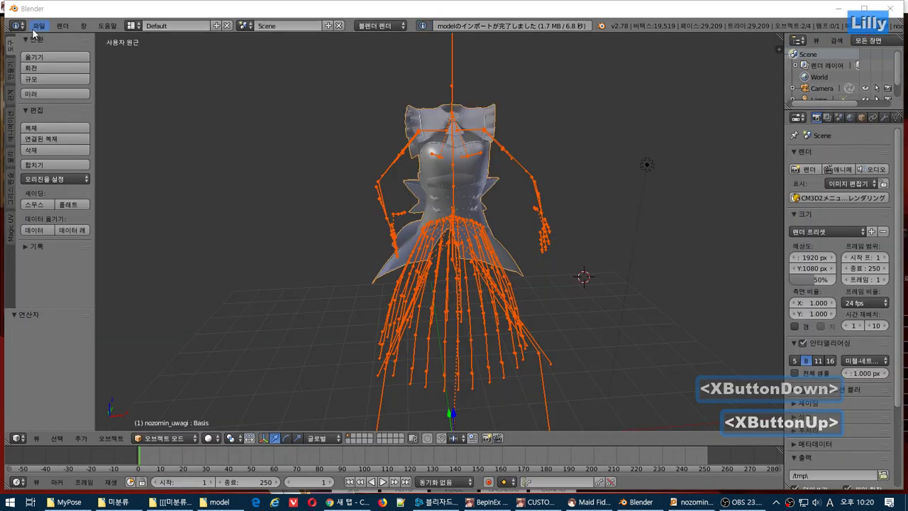
Step: Import nozomin_skirt.model as a CM3D2 model into the same scene
click(38, 26)
mouse_move(53, 230)
click(202, 344)
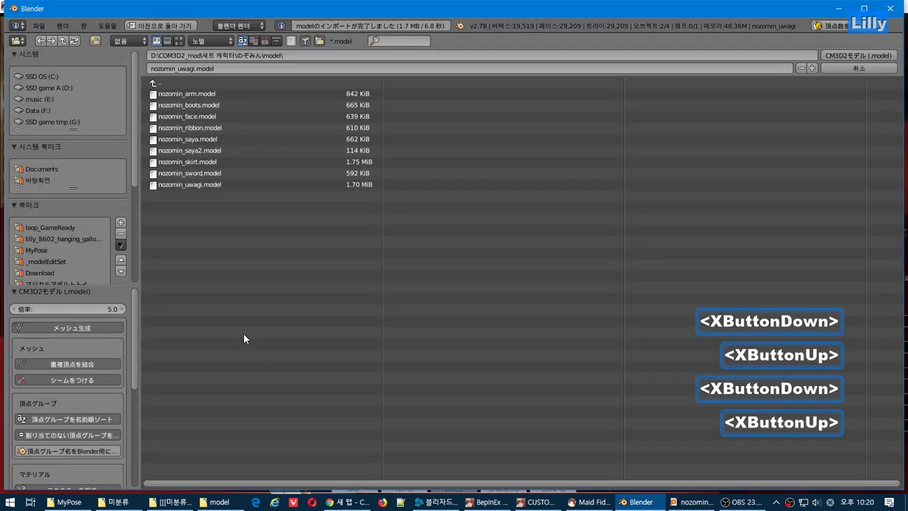
click(213, 160)
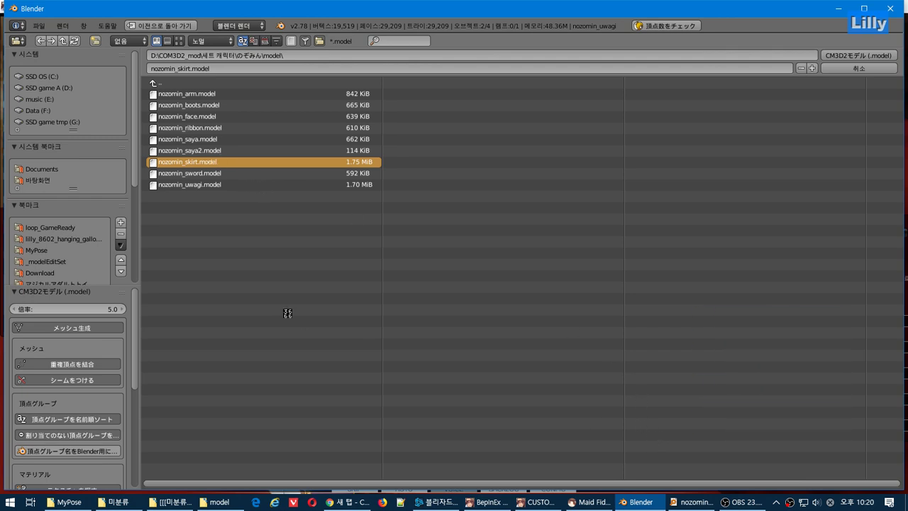
Step: Switch to the model folder in File Explorer and duplicate nozomin_uwagi.model, naming the copy nozomin_uwagi_z1.model
click(211, 502)
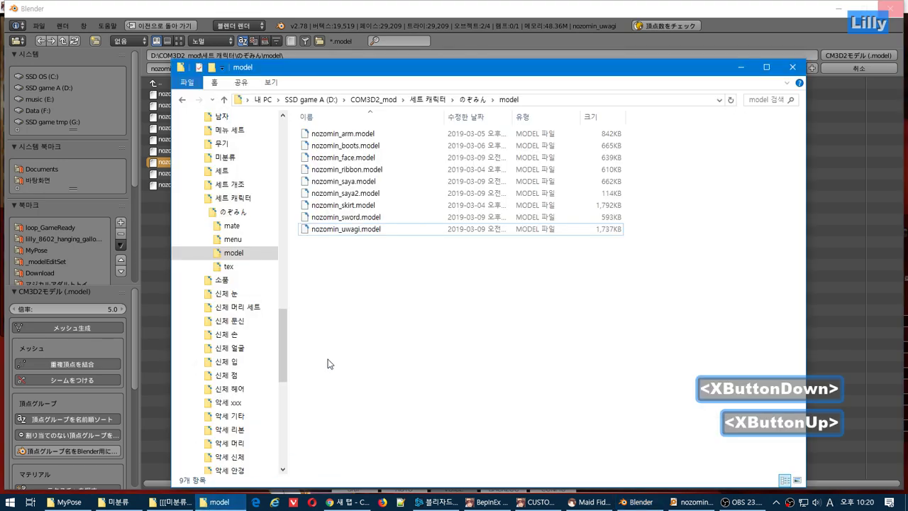
click(344, 230)
key(ctrl+c)
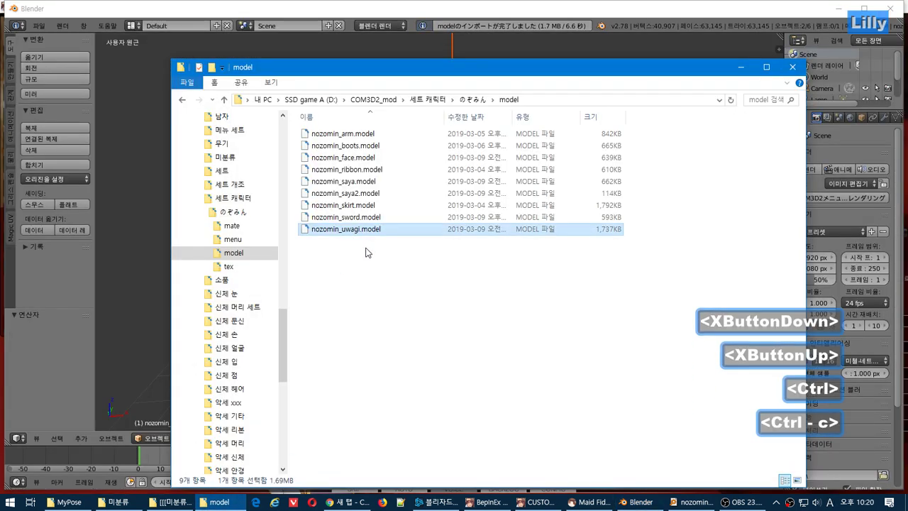
key(ctrl+v)
key(F2)
drag(359, 231, 384, 241)
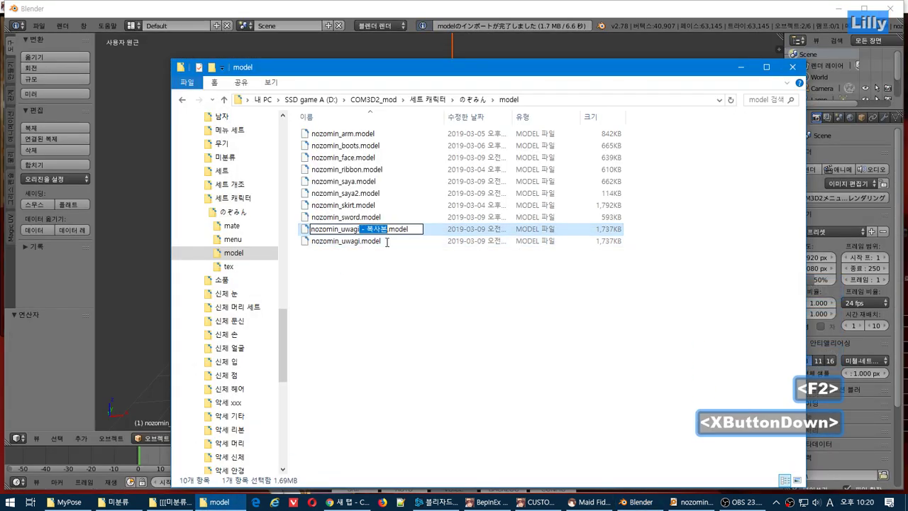
key(BackSpace)
text(_z1)
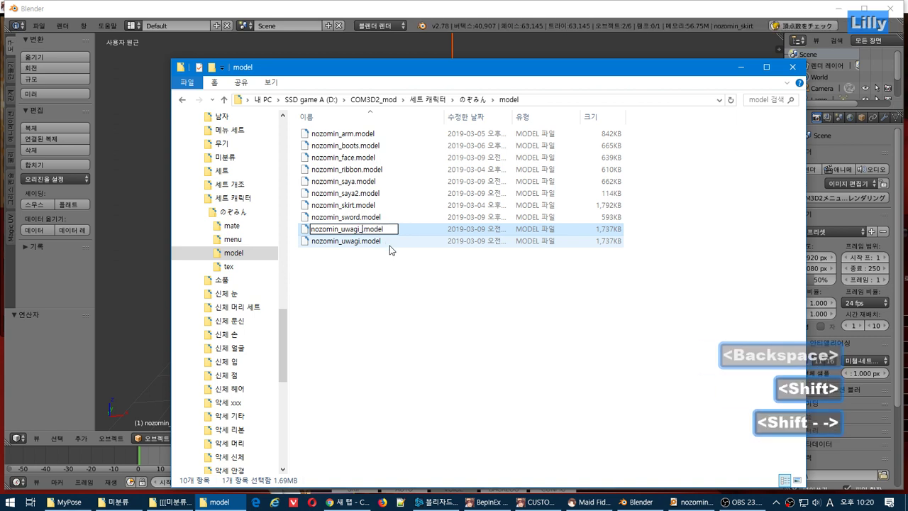
click(370, 303)
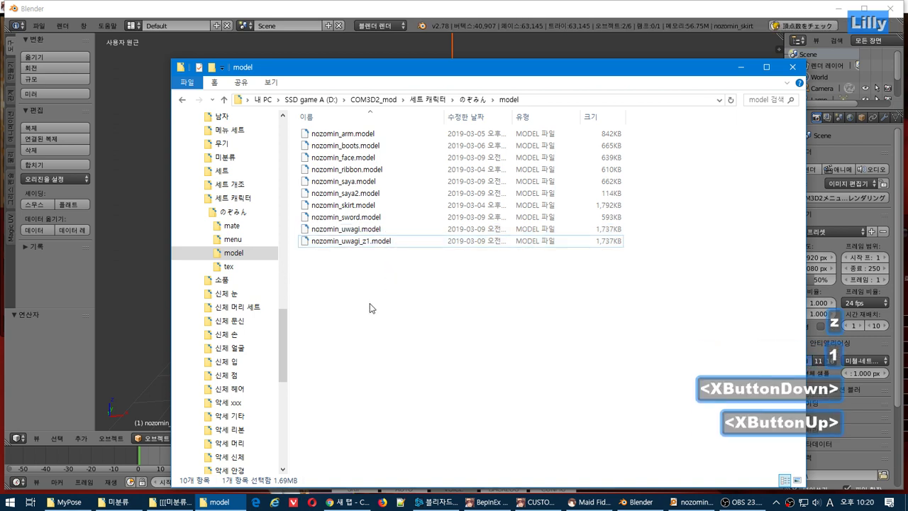
Step: Duplicate nozomin_uwagi.menu in the menu folder and name the copy nozomin_uwagi_z1.menu
click(254, 241)
click(395, 278)
key(ctrl+c)
key(ctrl+v)
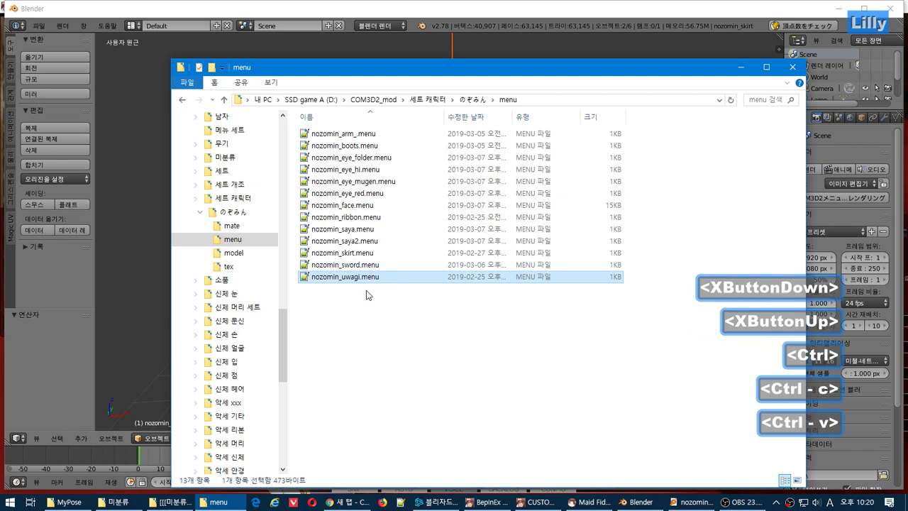
key(F2)
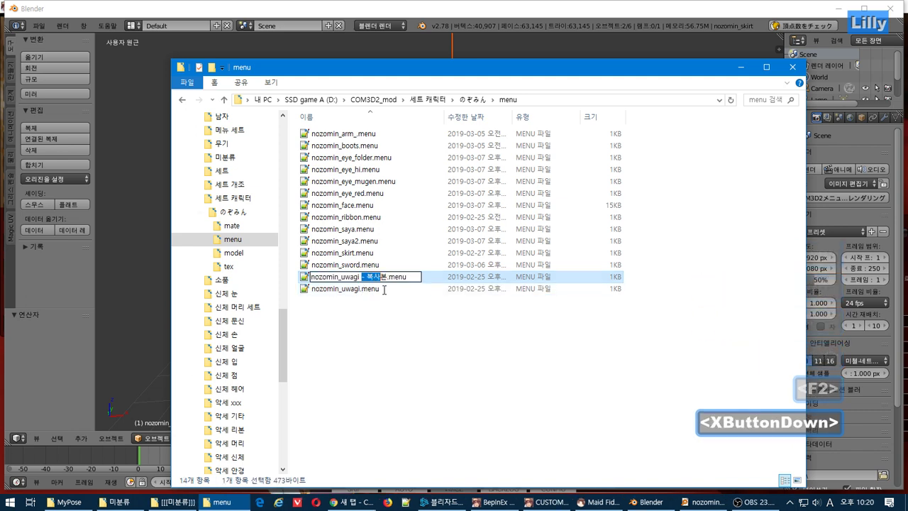
key(BackSpace)
key(BackSpace)
text(_)
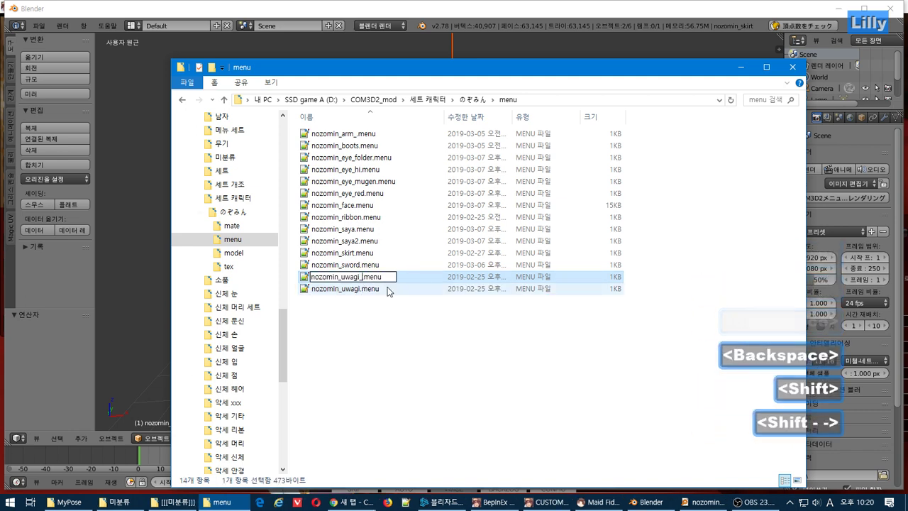
text(z1)
key(Return)
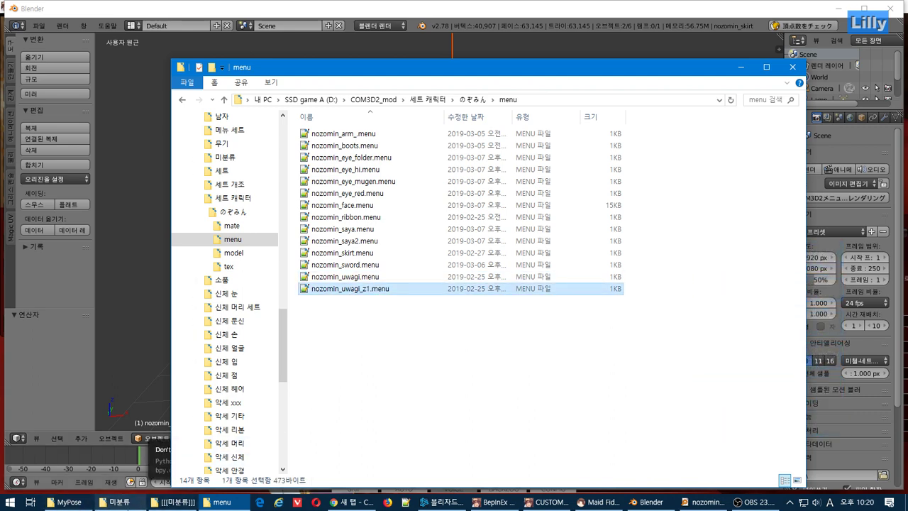
Step: Open nozomin_uwagi_z1.menu with [CM3D2]menu編集.exe from the _CM3D2_Toolkit_PR2 folder
key(alt+Tab)
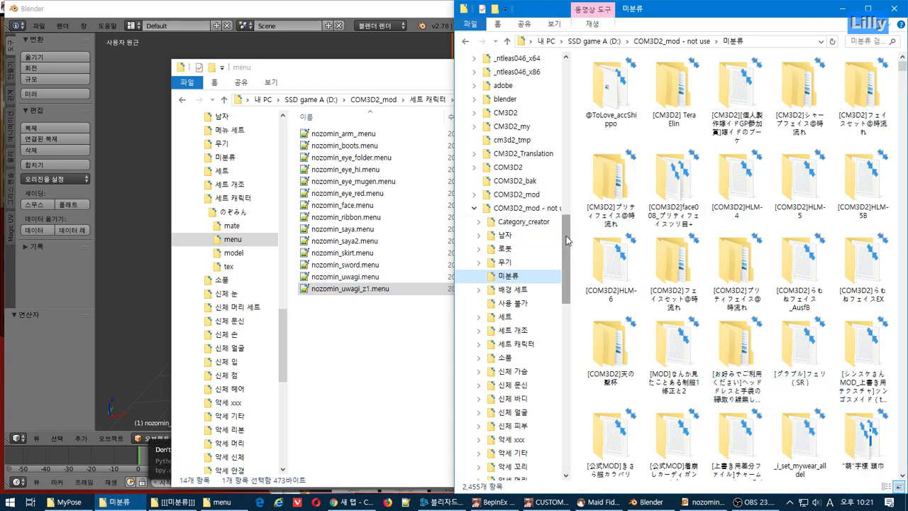
scroll(530, 161, up, 10)
click(530, 158)
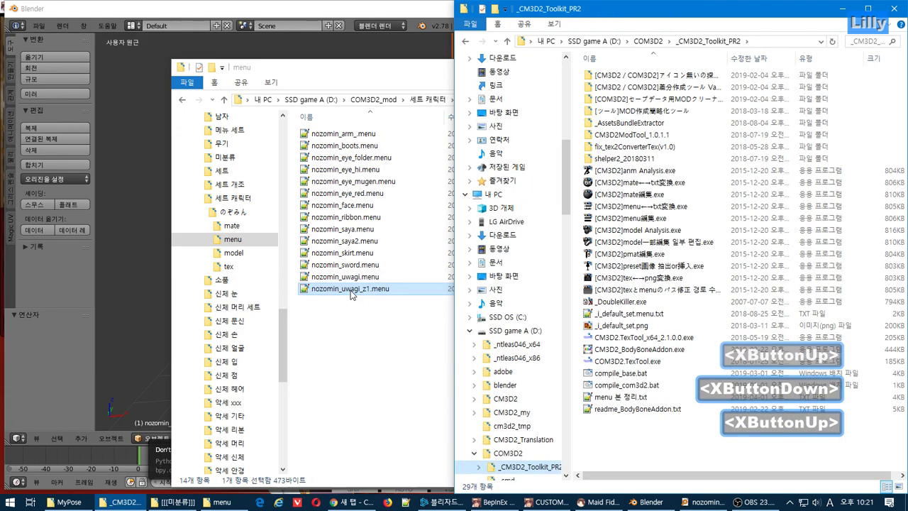
drag(353, 288, 781, 220)
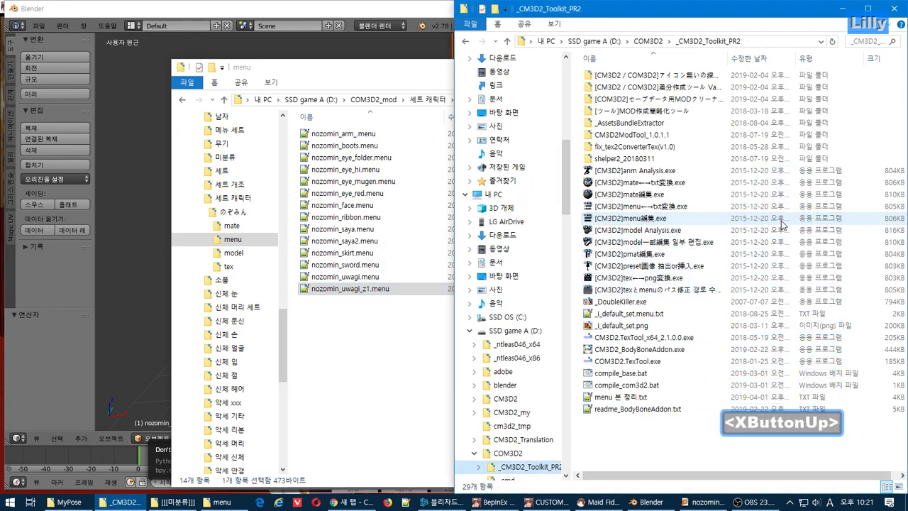
Step: Change the additem model entry to nozomin_uwagi_z1.model, save over the menu file and close the editor
click(362, 277)
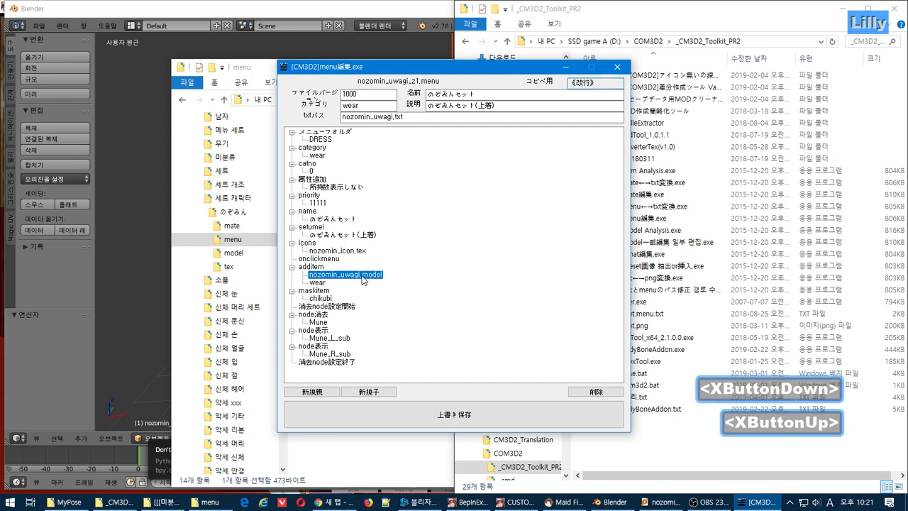
key(F2)
click(361, 275)
text(_)
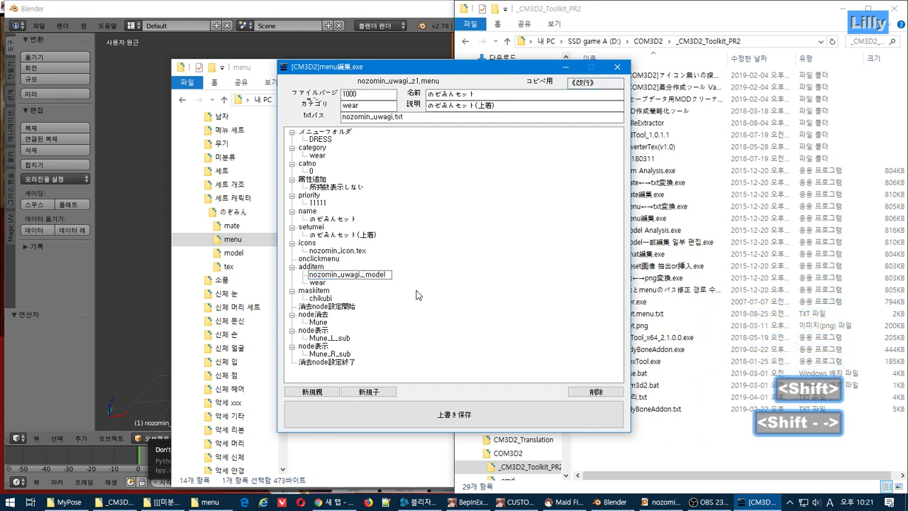
text(z1)
click(451, 414)
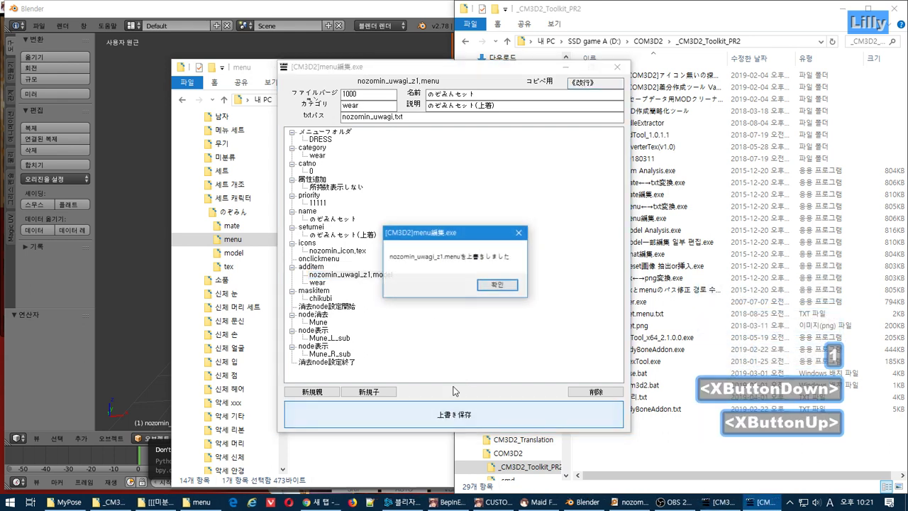
click(489, 284)
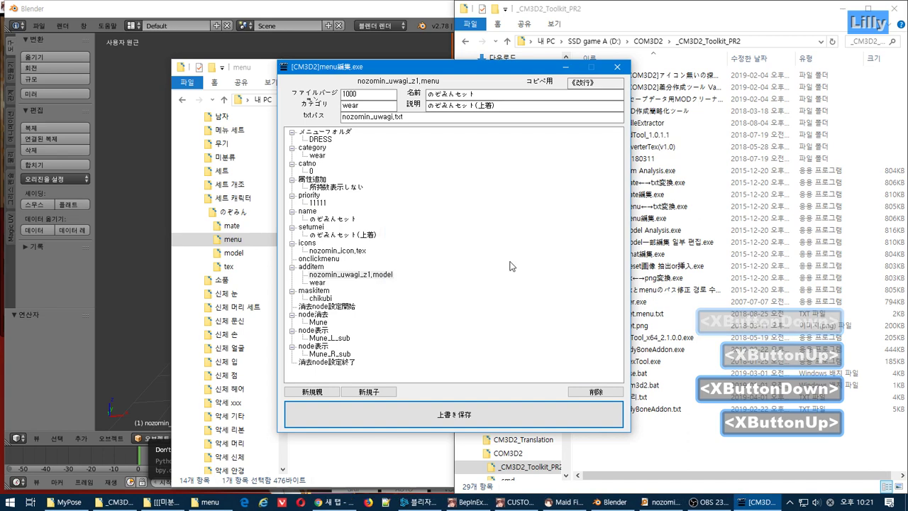
click(617, 67)
Step: Switch back to Blender and separate the nozomin_skirt mesh into objects by material, returning to object mode
click(339, 344)
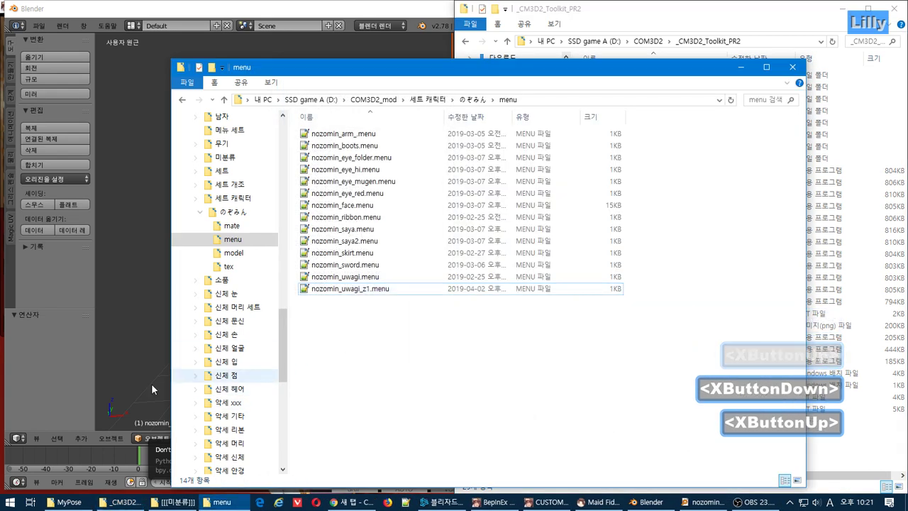
click(97, 373)
key(Tab)
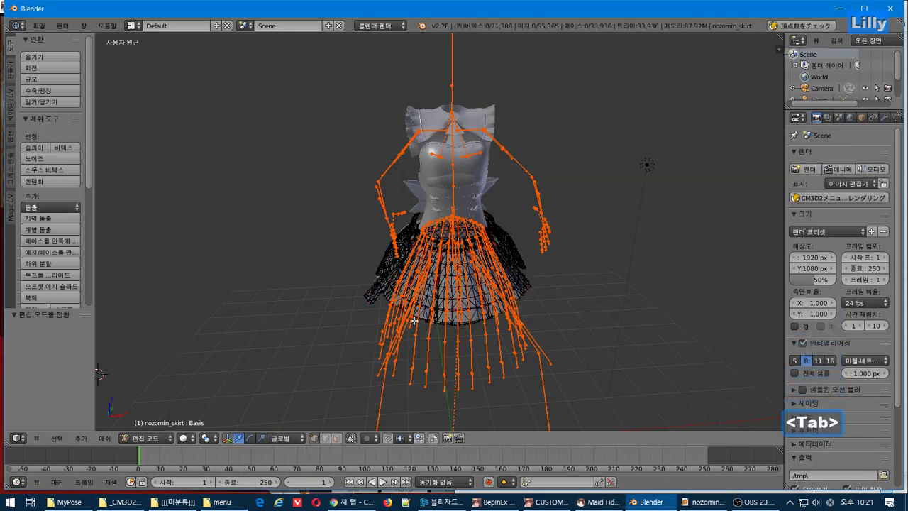
click(104, 437)
mouse_move(170, 292)
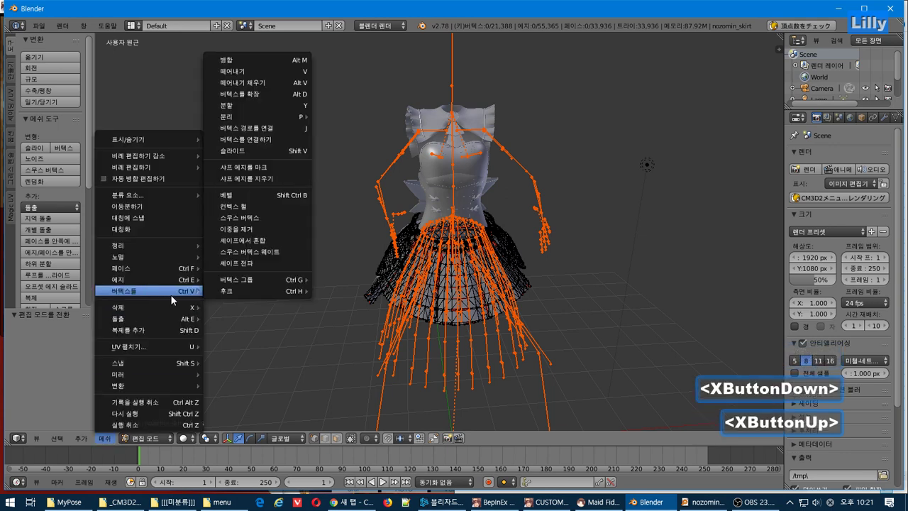
mouse_move(256, 117)
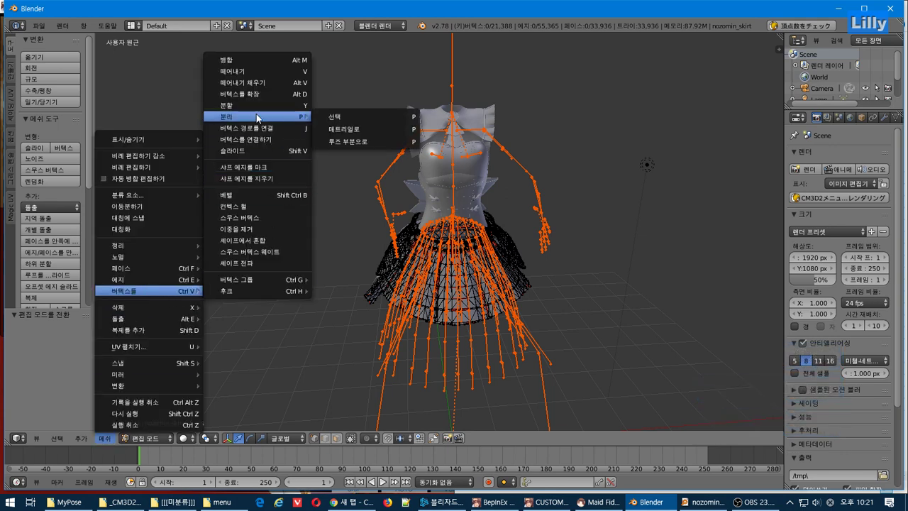
click(358, 136)
key(Tab)
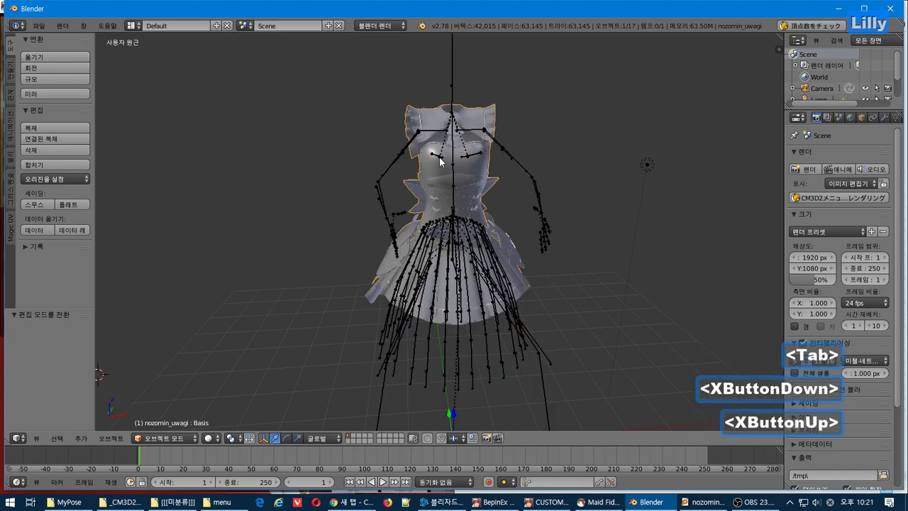
Step: Separate the nozomin_uwagi mesh into objects by material in edit mode
click(110, 439)
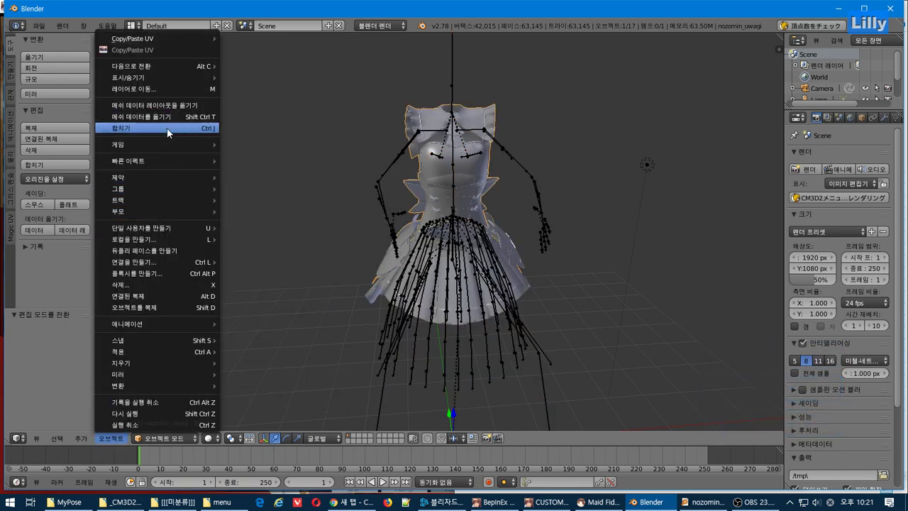
key(Tab)
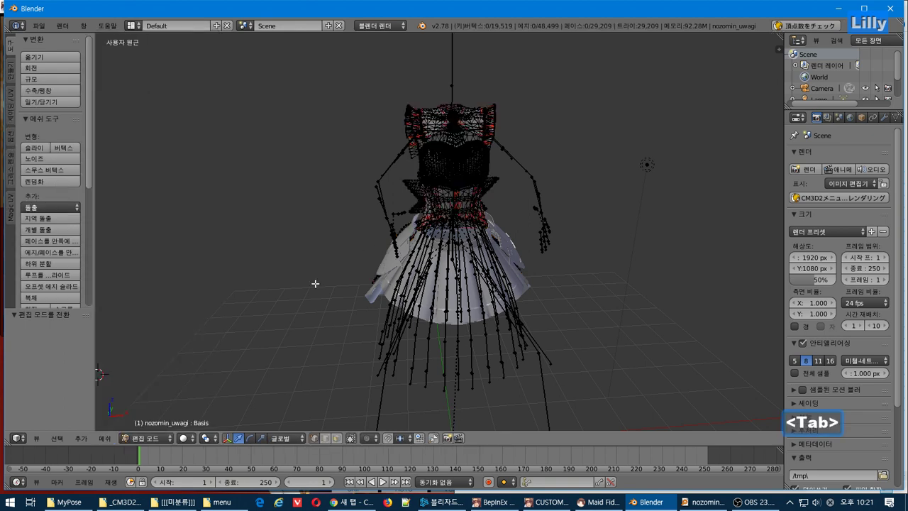
click(105, 438)
mouse_move(150, 292)
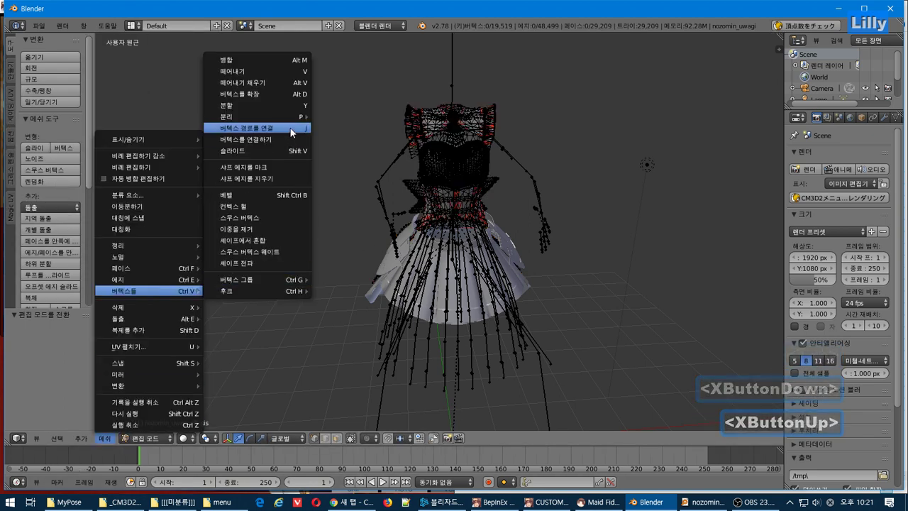
mouse_move(282, 118)
click(383, 141)
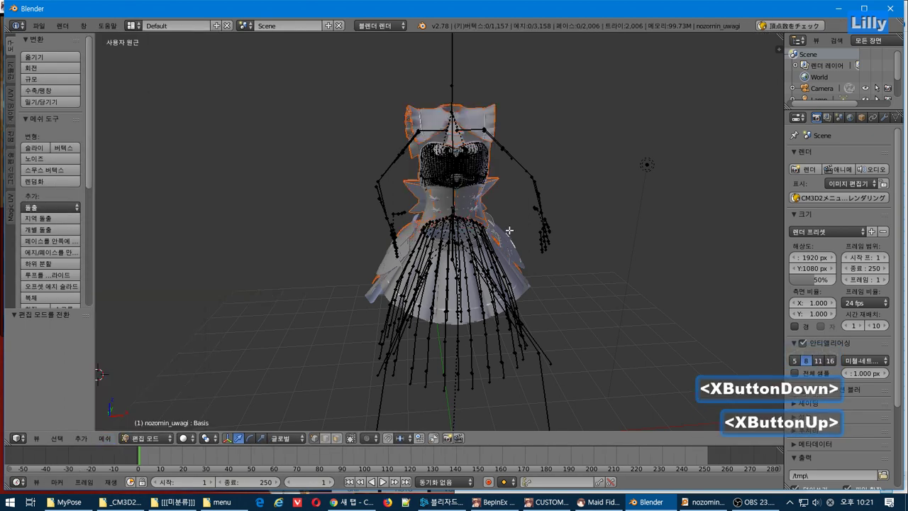
Step: Import nozomin_arm.model as a CM3D2 model alongside the top and skirt
click(39, 26)
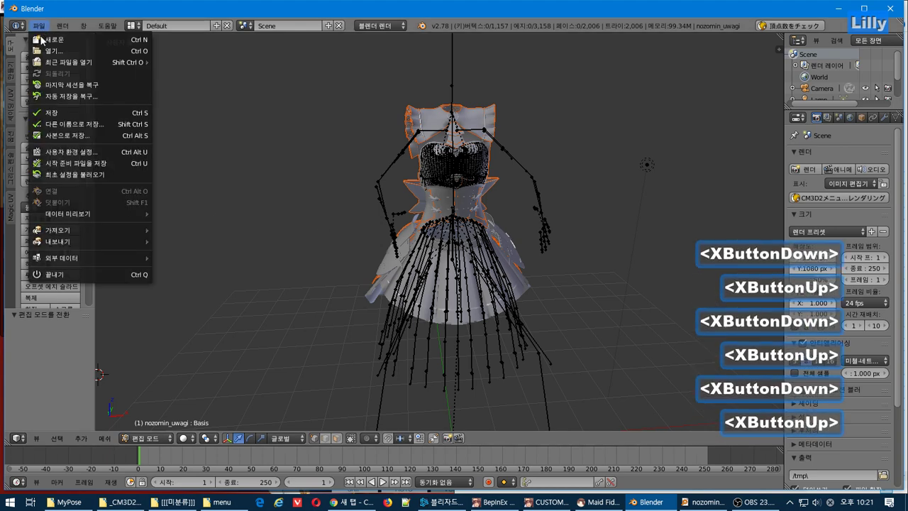
mouse_move(86, 231)
click(200, 344)
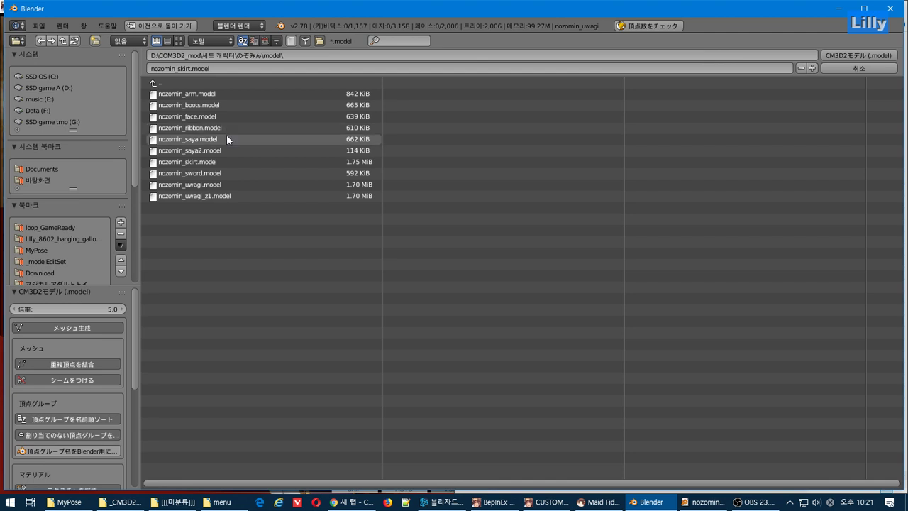
double_click(205, 96)
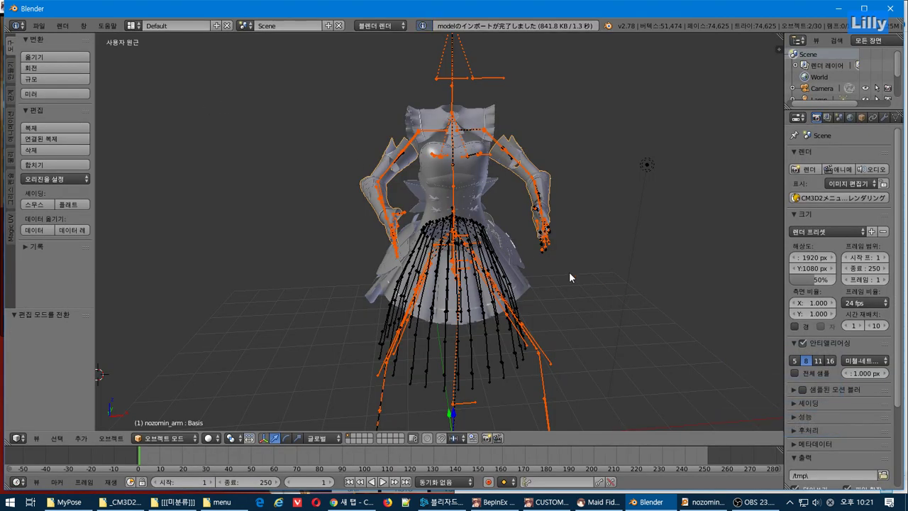
Step: Separate the nozomin_arm mesh into objects by material in edit mode
key(Tab)
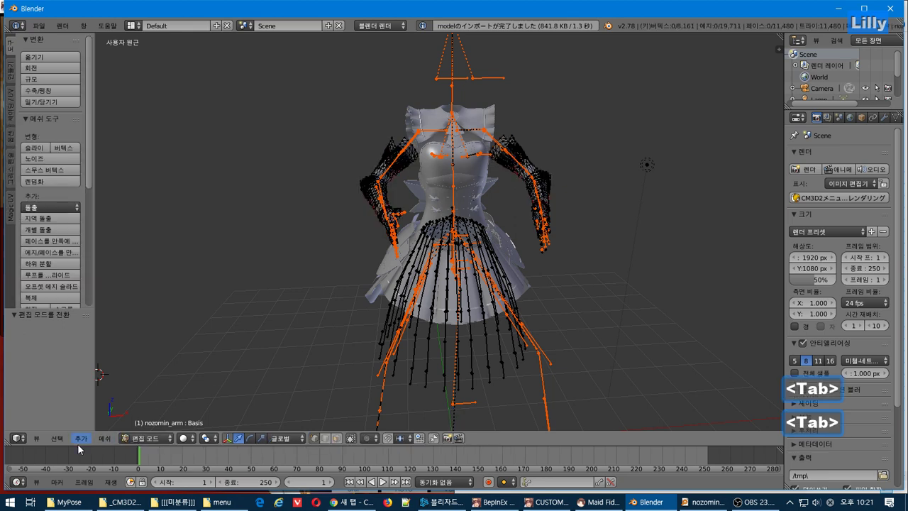
click(103, 438)
mouse_move(164, 291)
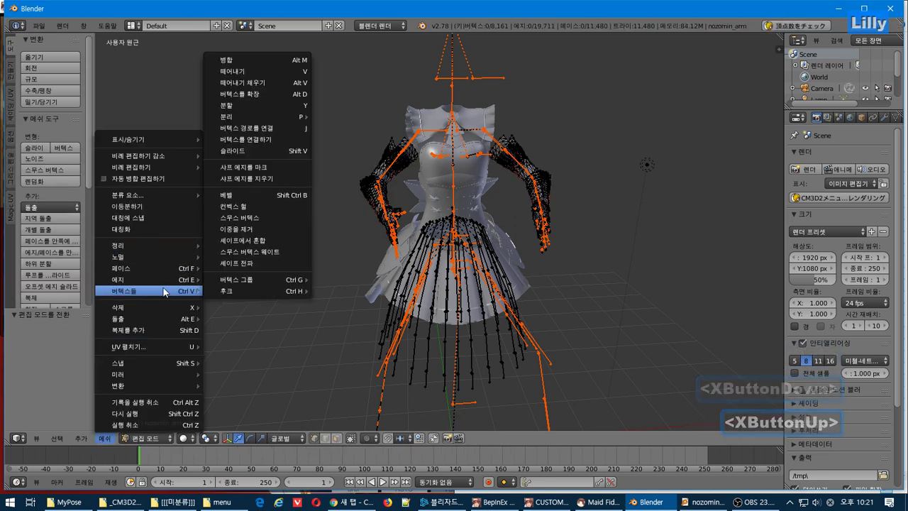
mouse_move(285, 116)
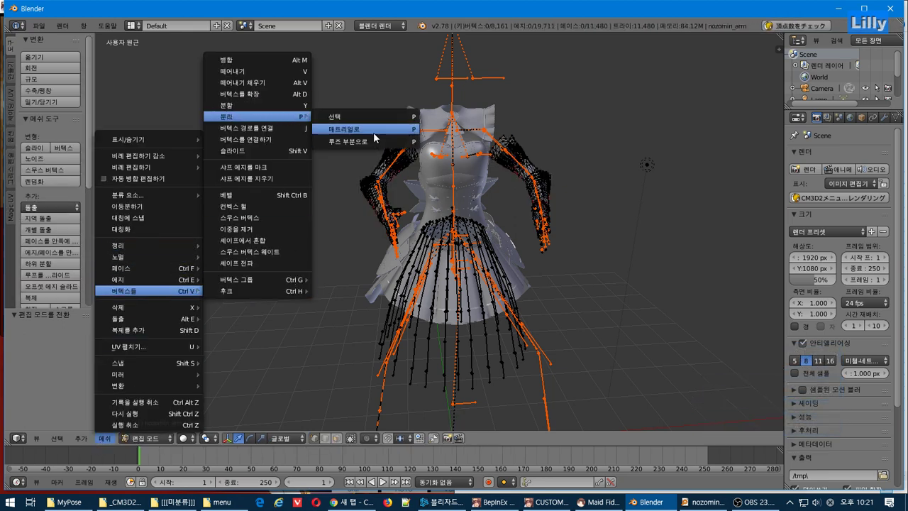
click(366, 135)
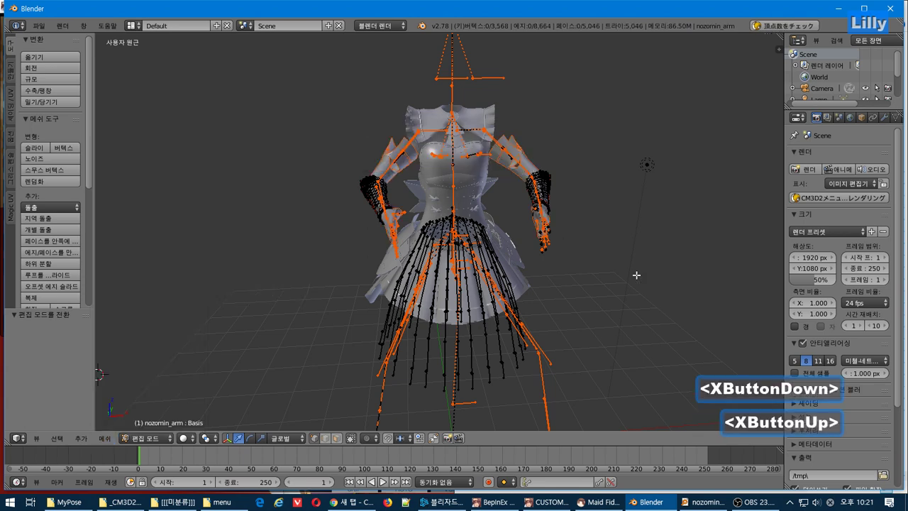
Step: Switch to Custom Order Maid 3D 2, hide the Change Mate Info window to view the worn outfit, and return to Blender
middle_drag(625, 280, 546, 234)
key(alt+Tab)
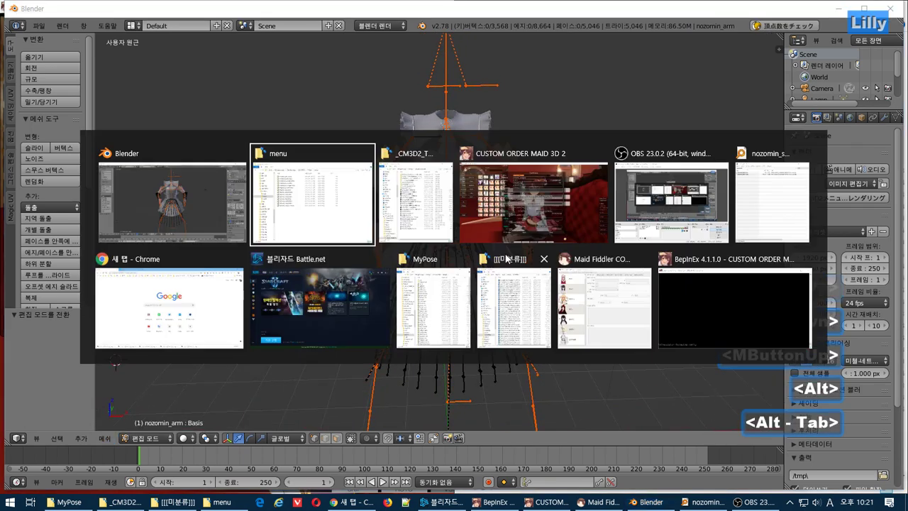
alt+click(538, 224)
click(527, 429)
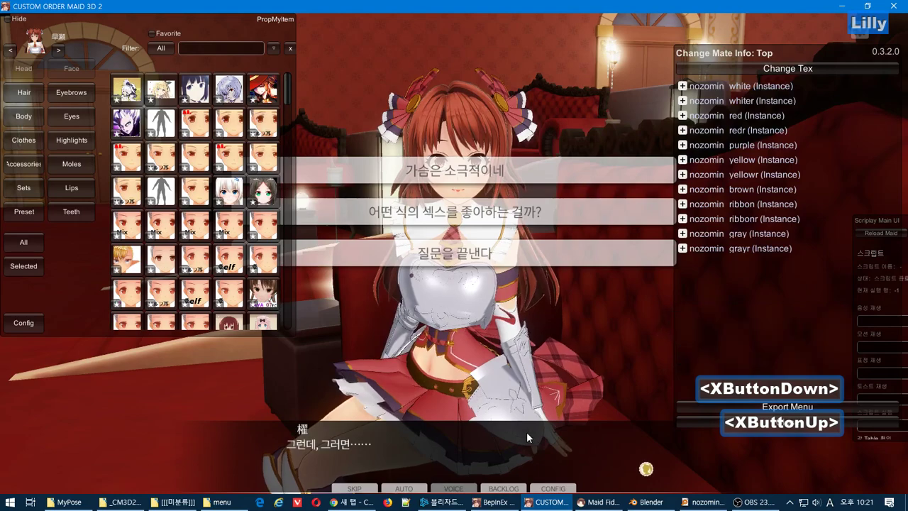
key(F12)
key(alt+Tab)
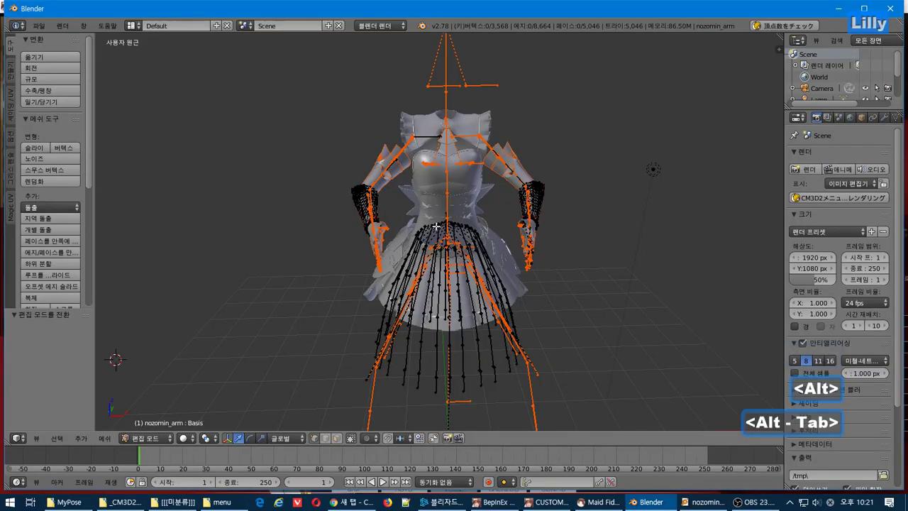
Step: Return to object mode and delete the forearm armour piece, nozomin_arm
scroll(435, 222, up, 2)
key(Tab)
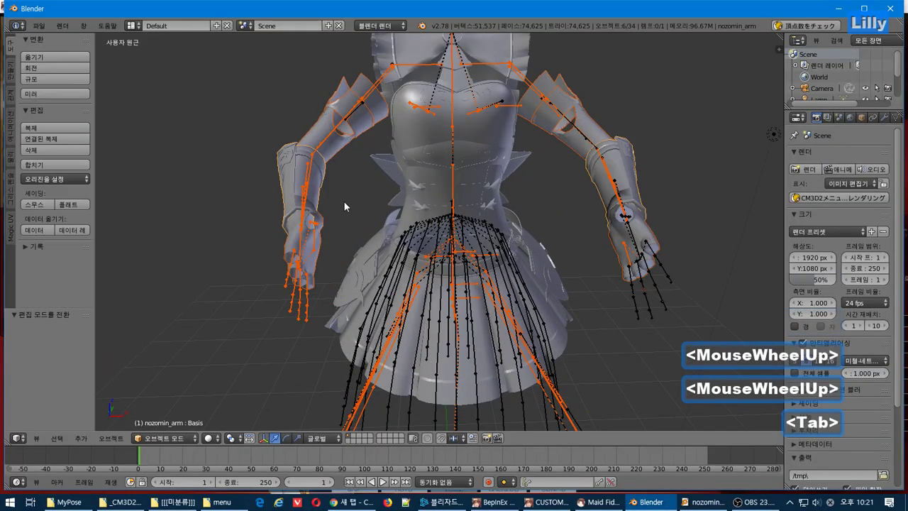
right_click(297, 171)
right_click(291, 171)
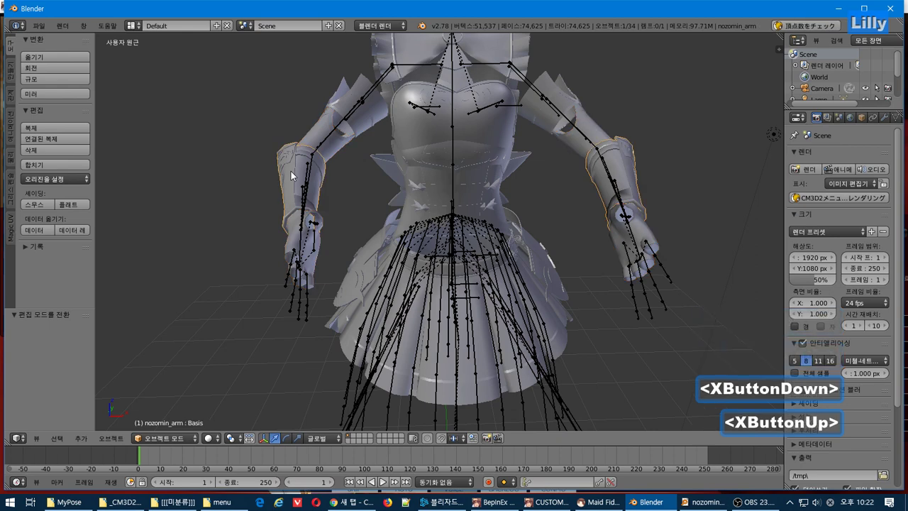
key(Delete)
click(291, 171)
Step: Delete the breastplate nozomin_uwagi.011 and one further armour piece of the outfit
middle_drag(518, 244, 501, 233)
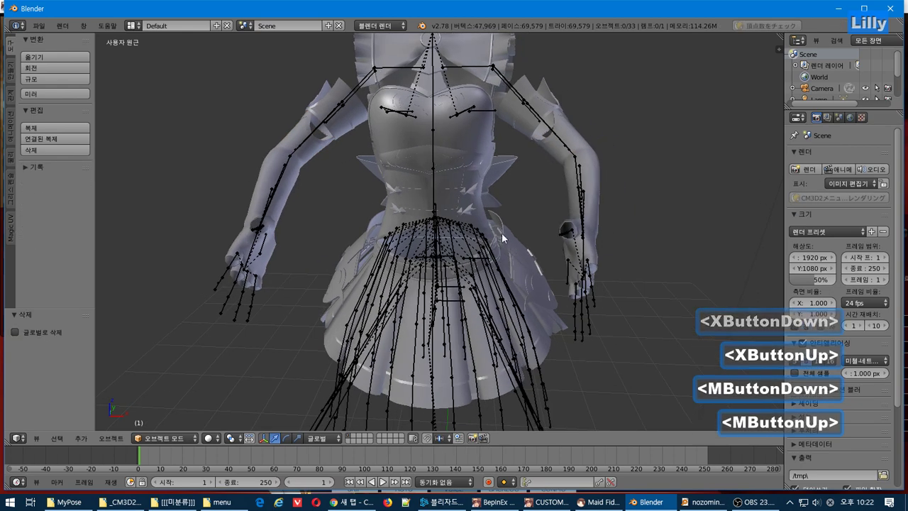
right_click(449, 144)
key(Delete)
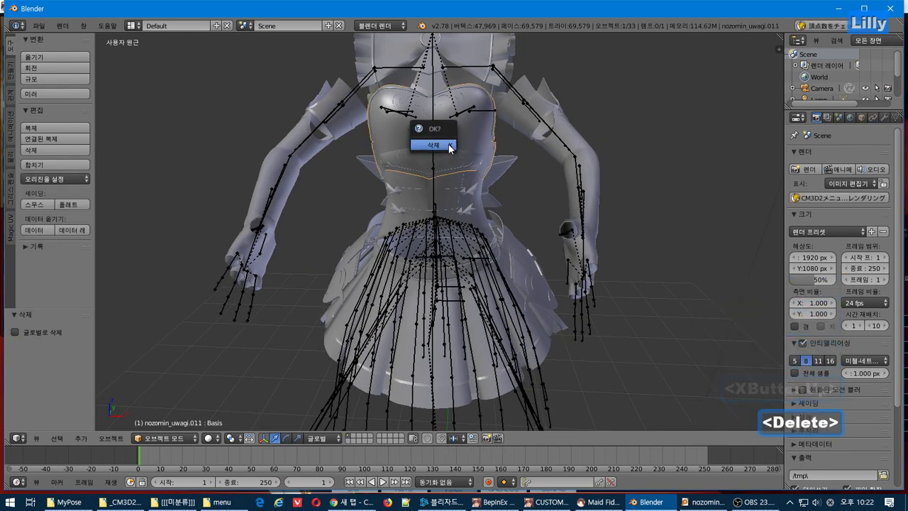
key(Return)
middle_drag(454, 162, 492, 185)
right_click(361, 161)
key(Delete)
click(467, 173)
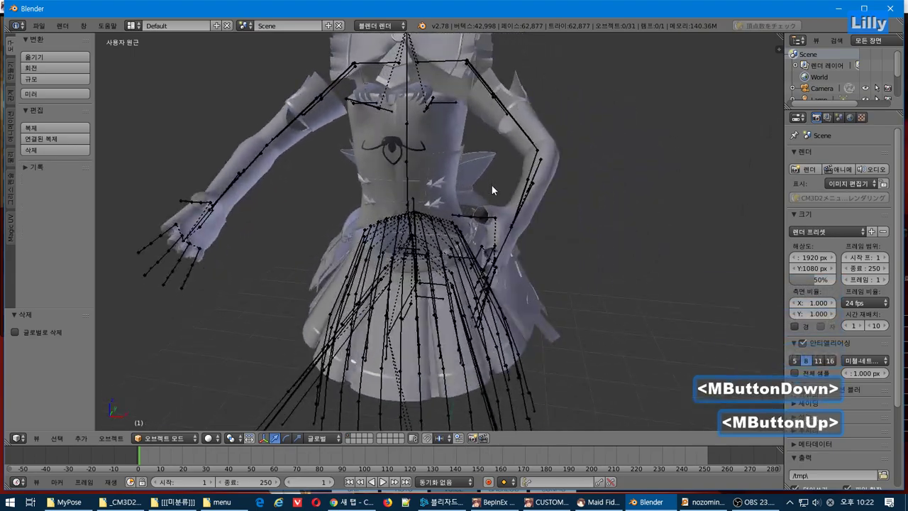
Step: Compare the outfit in Custom Order Maid 3D 2 with the Blender parts, selecting the bodice trim nozomin_uwagi.006 to identify it
key(alt+Tab)
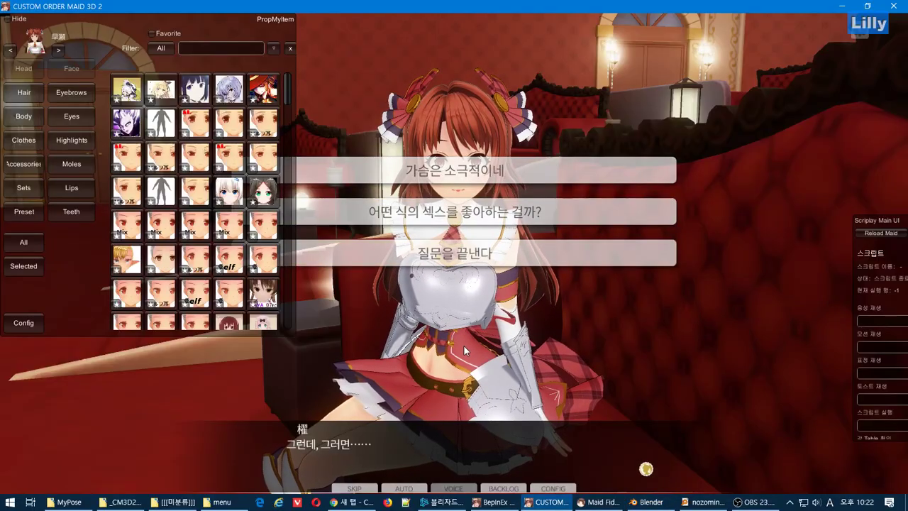
key(alt)
key(alt+Tab)
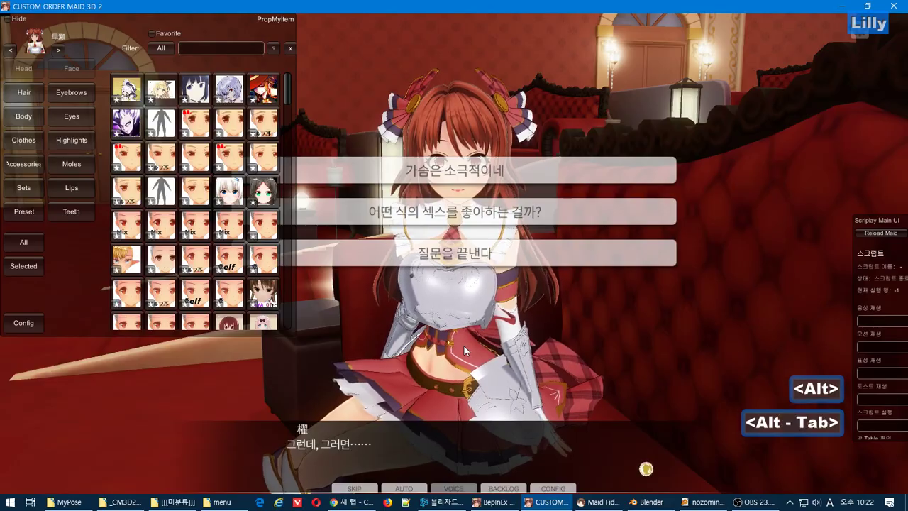
right_click(429, 92)
right_click(425, 92)
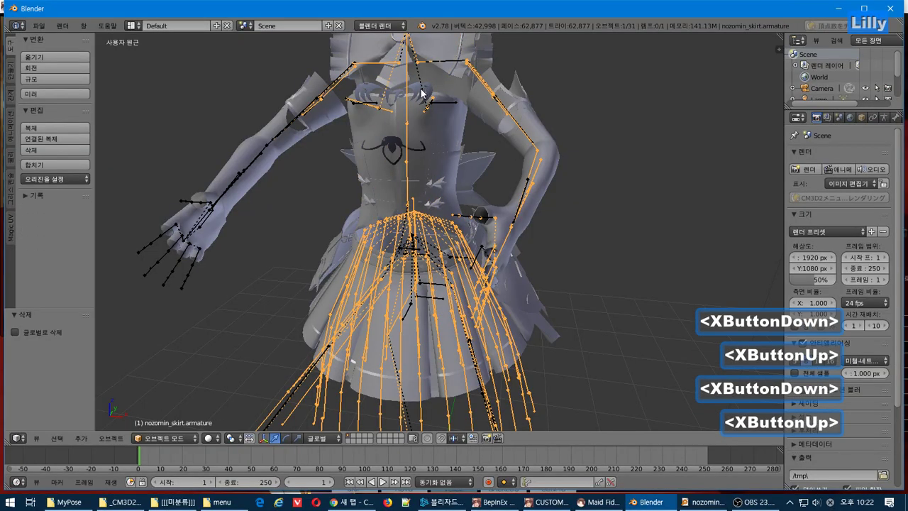
right_click(420, 93)
scroll(419, 92, up, 1)
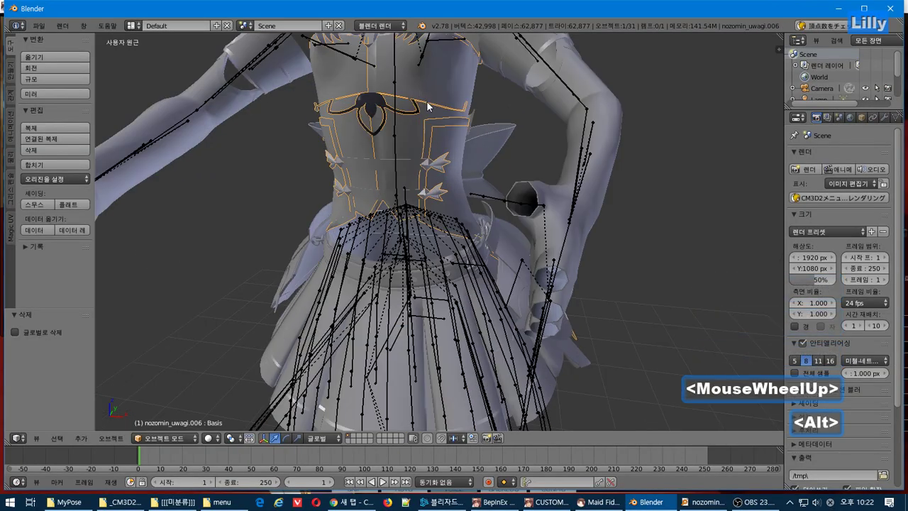
key(alt+Tab)
key(alt)
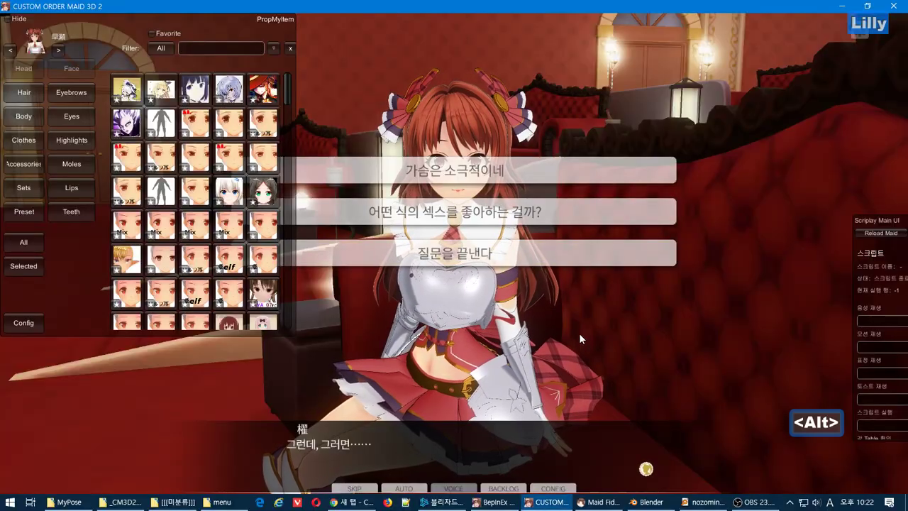
key(alt+Tab)
Step: Delete the layered armour plates covering the sides of the skirt
middle_drag(585, 334, 433, 226)
right_click(326, 210)
right_click(326, 209)
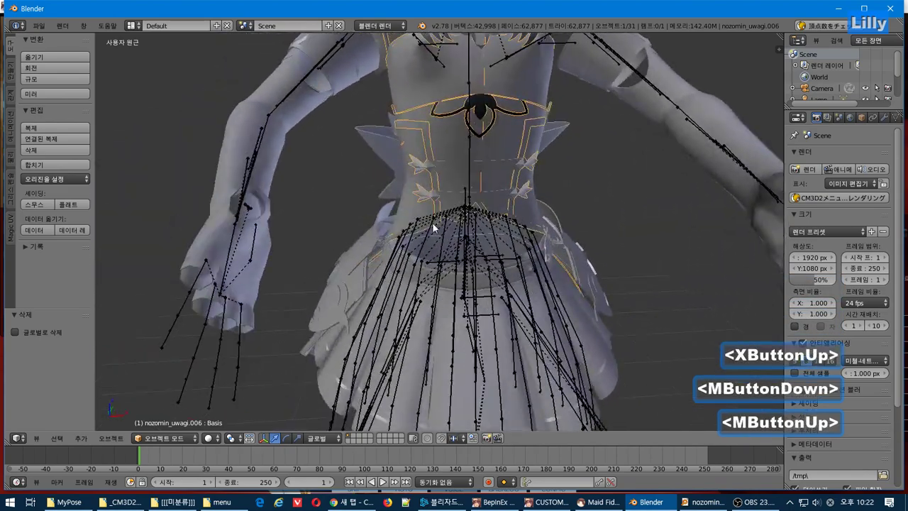
right_click(343, 274)
mouse_move(410, 274)
middle_down()
mouse_move(248, 296)
mouse_move(296, 272)
mouse_move(416, 263)
middle_up()
key(Delete)
click(416, 263)
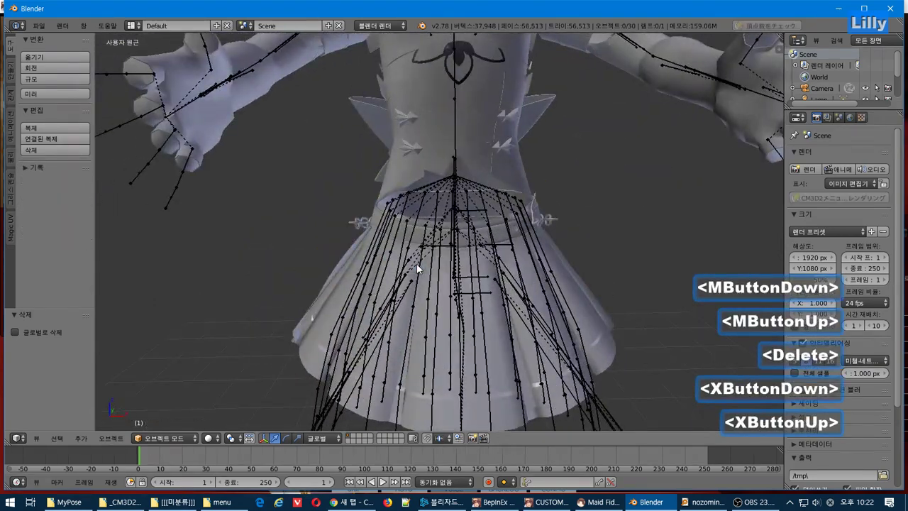
Step: Join all remaining outfit meshes into nozomin_uwagi.005 and enlarge the Outliner to list the scene objects
scroll(416, 264, down, 4)
scroll(453, 240, up, 3)
shift+middle_drag(454, 239, 462, 268)
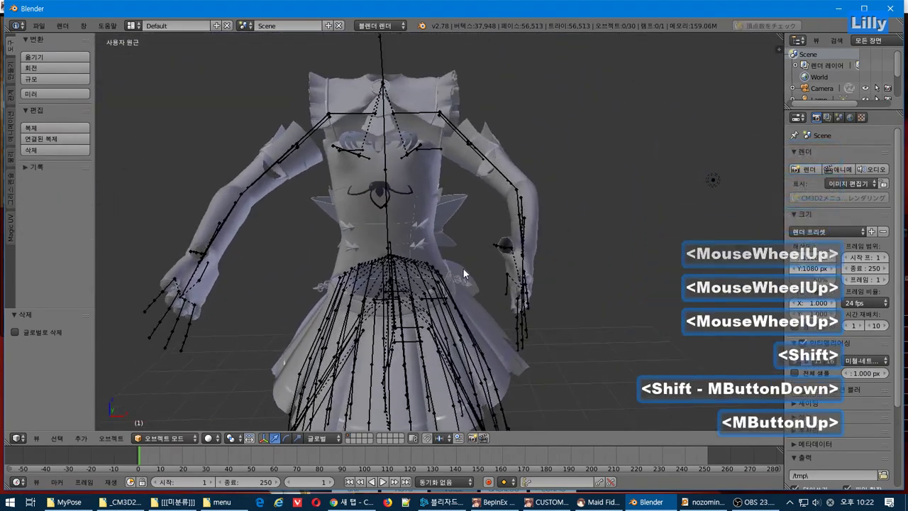
scroll(462, 268, down, 1)
key(a)
key(a)
right_click(412, 219)
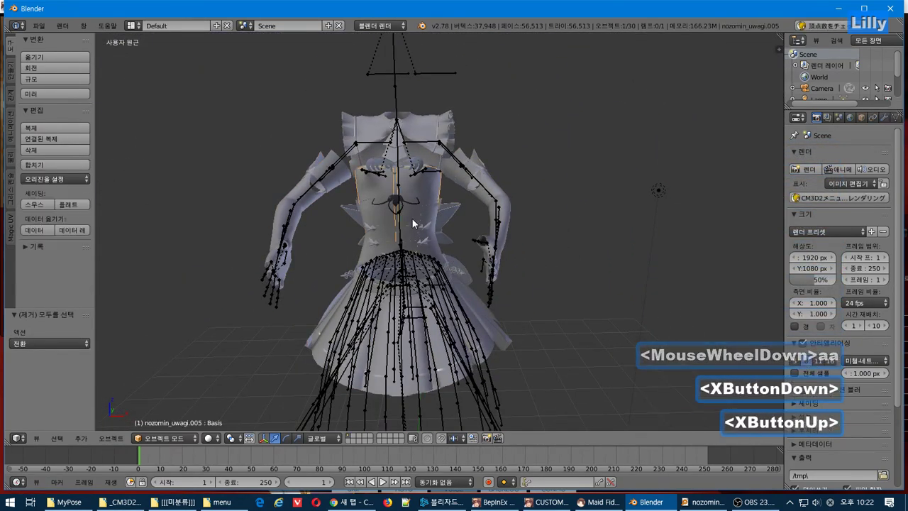
key(a)
key(a)
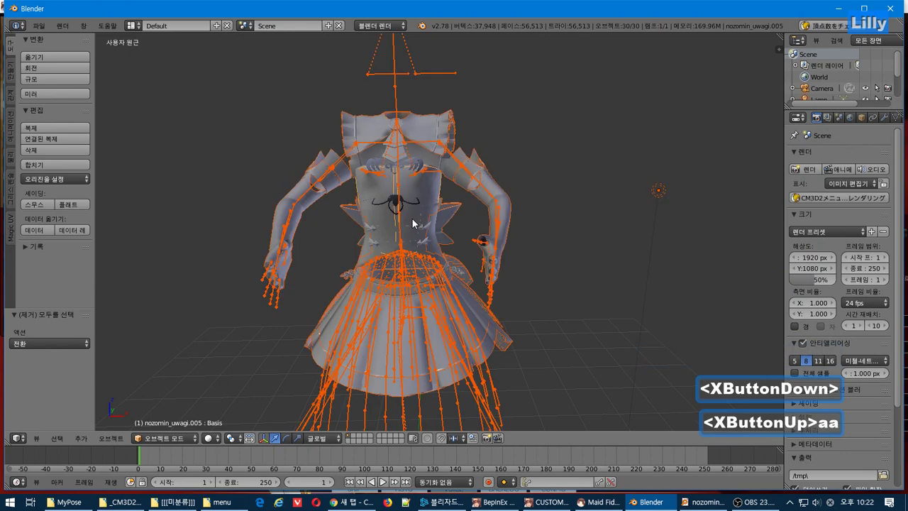
click(78, 165)
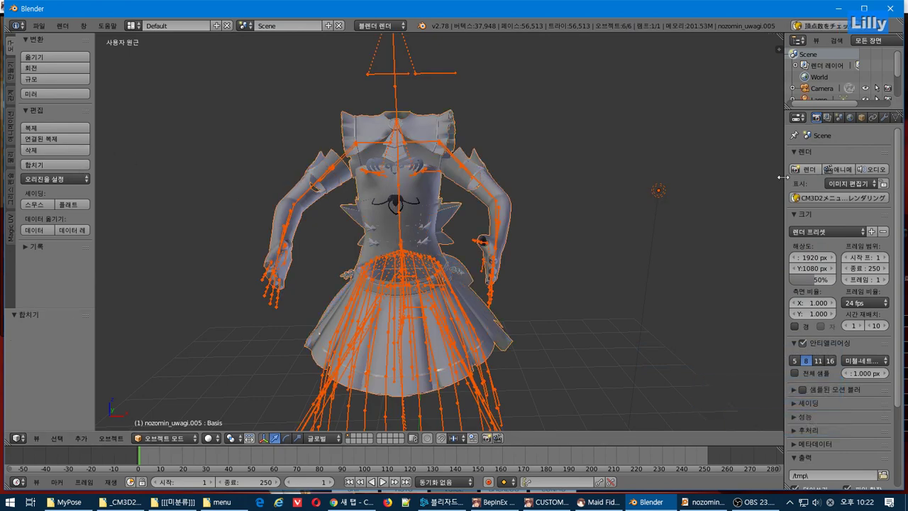
drag(782, 176, 698, 176)
drag(740, 115, 742, 179)
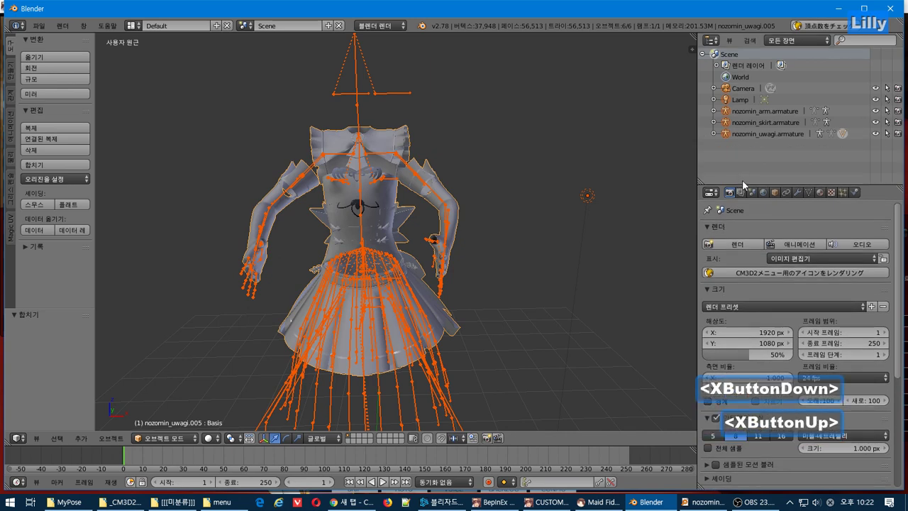
Step: Join the arm and uwagi armatures into nozomin_skirt.armature
right_click(353, 75)
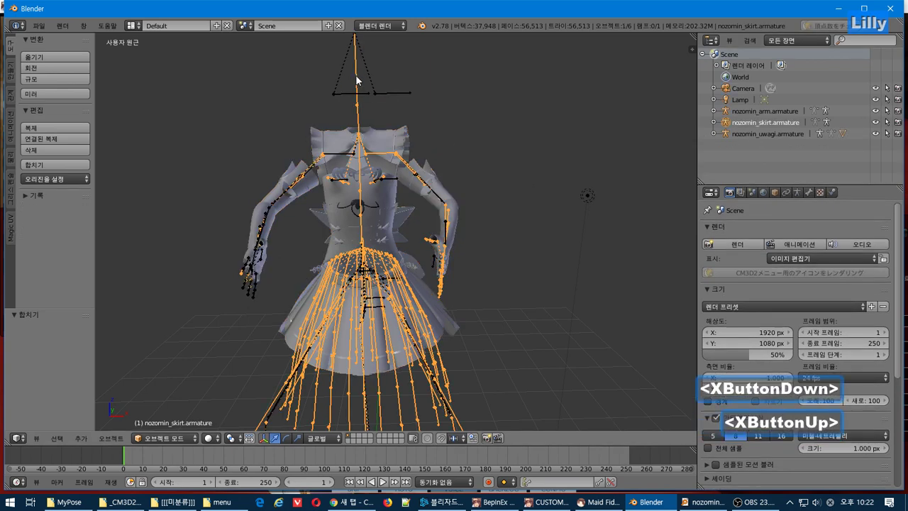
key(a)
key(a)
click(55, 165)
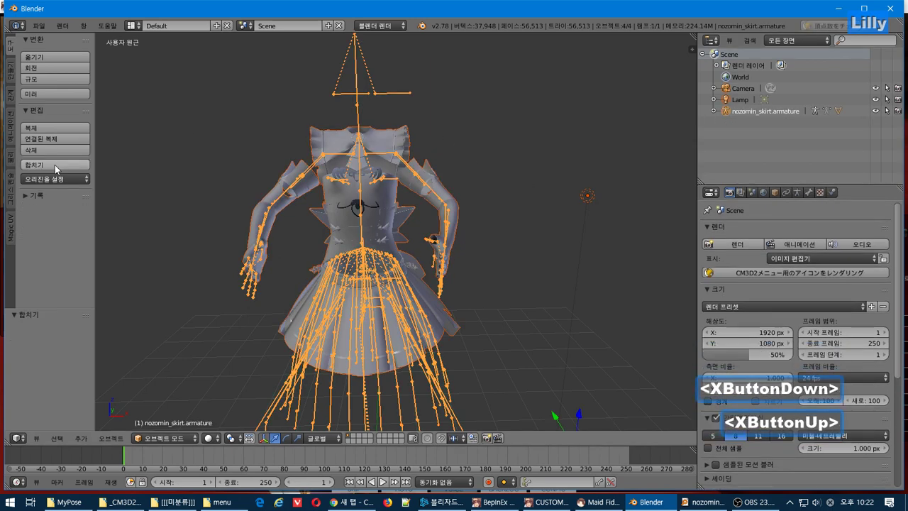
Step: Inspect the bone hierarchy of nozomin_skirt.armature and the contents of the nozomin_uwagi.005 mesh in the Outliner
click(715, 110)
scroll(717, 113, down, 2)
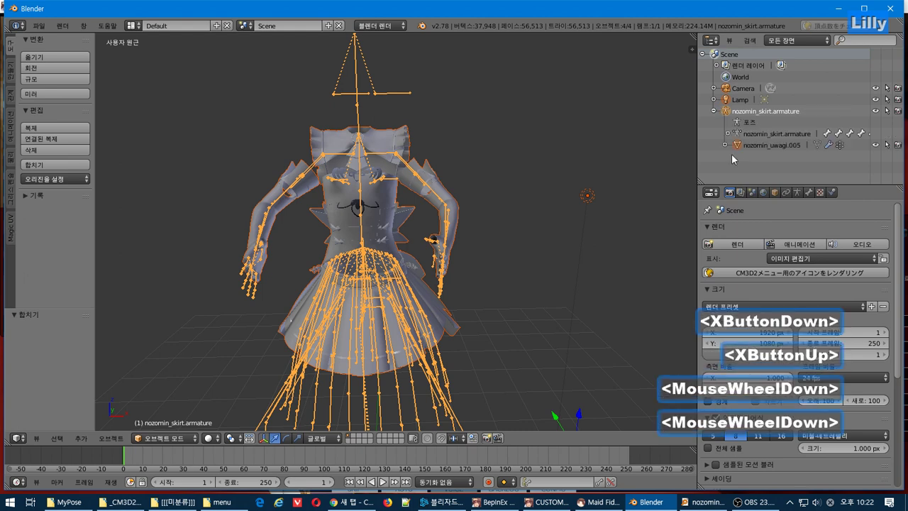
click(724, 145)
scroll(723, 146, down, 1)
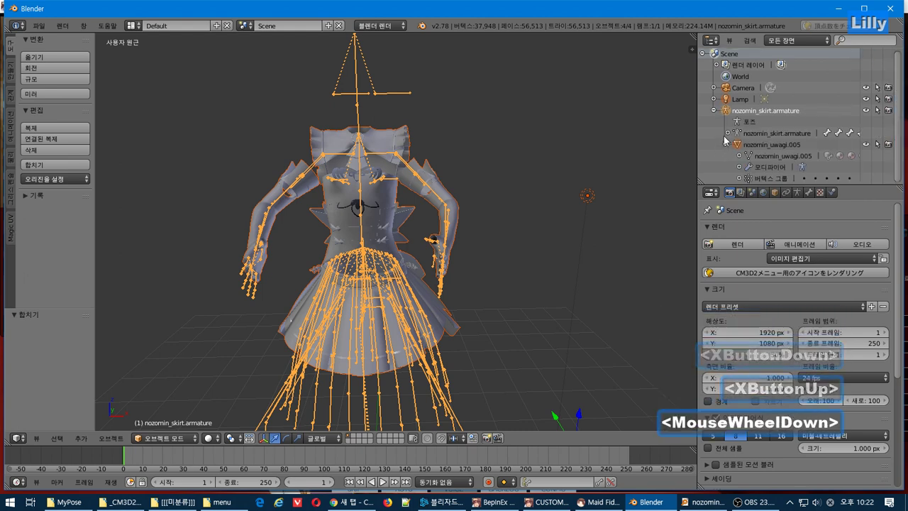
click(727, 134)
scroll(733, 139, down, 3)
scroll(735, 143, down, 6)
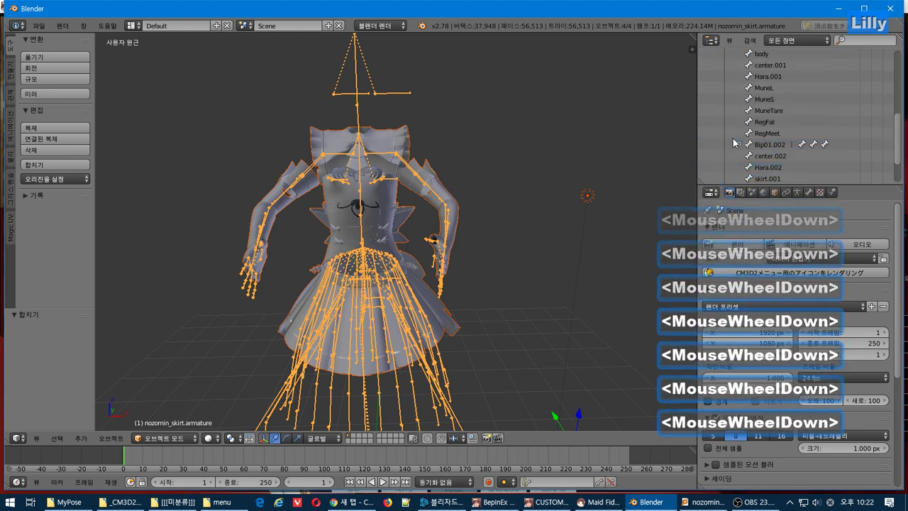
scroll(434, 257, up, 2)
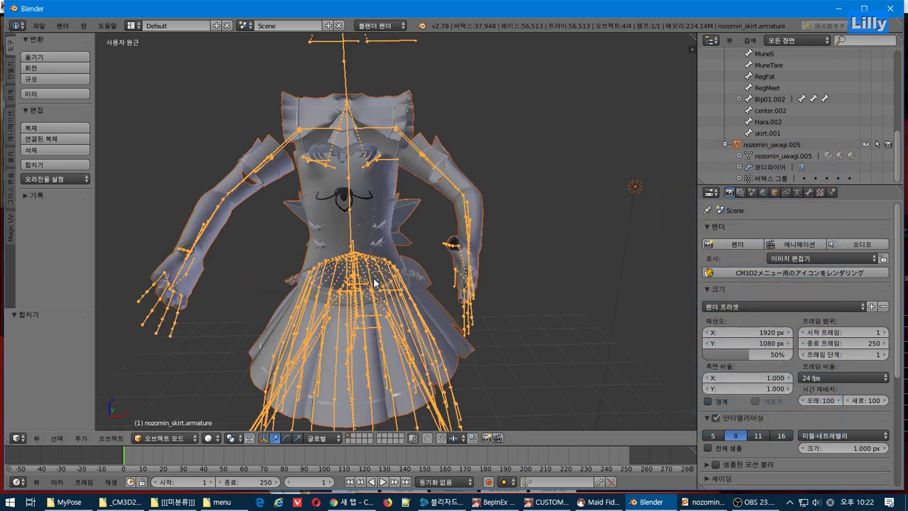
Step: Undo the armature join and the selection changes, back to only the nozomin_uwagi.005 mesh being selected
key(ctrl)
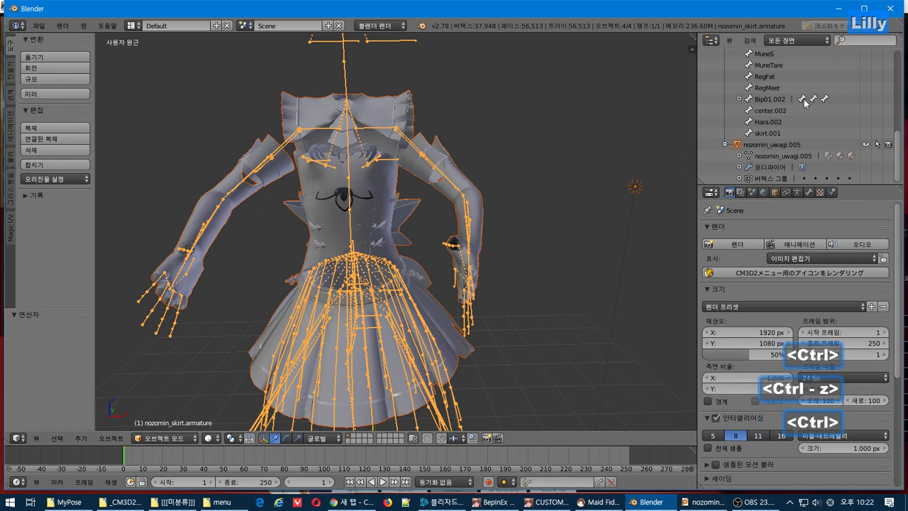
key(ctrl+z)
key(ctrl+z)
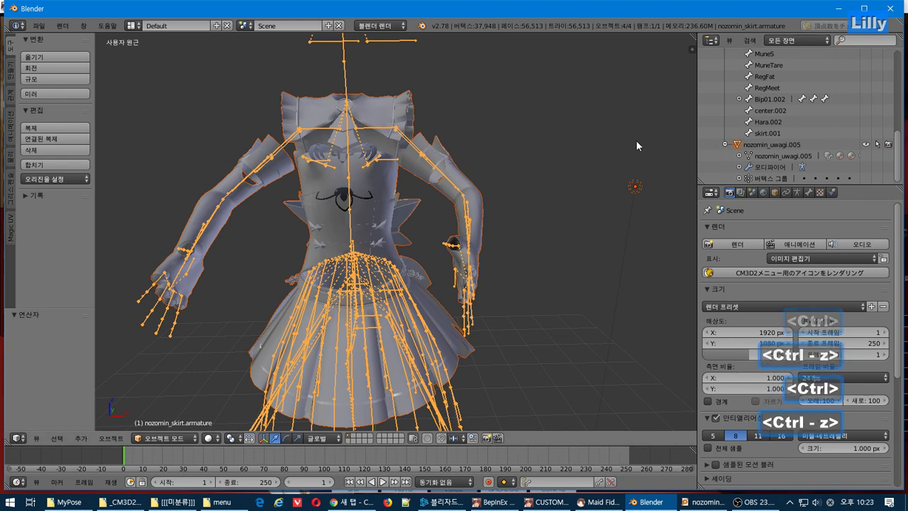
scroll(834, 136, up, 9)
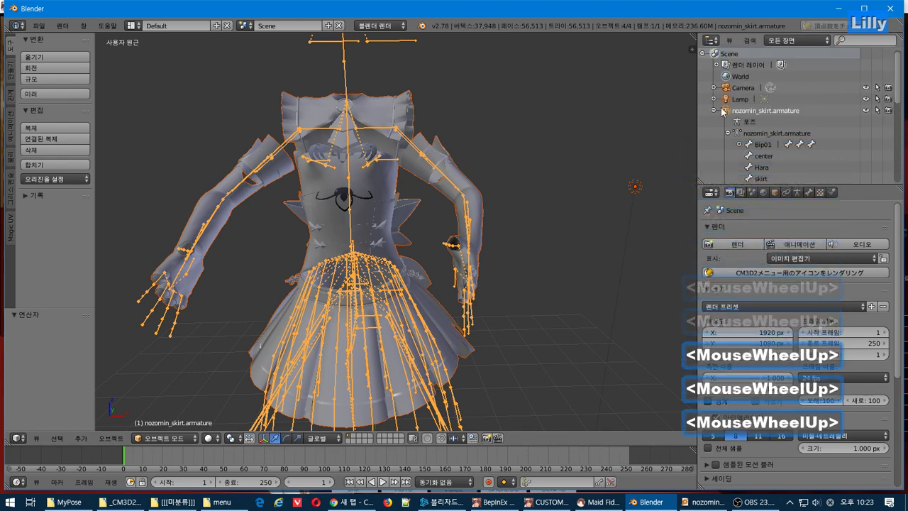
key(ctrl+z)
key(ctrl+z)
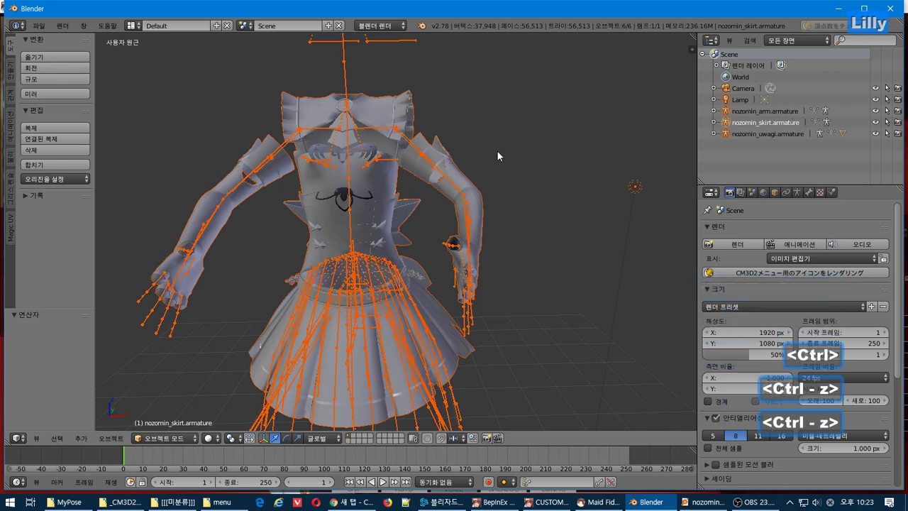
key(ctrl+z)
key(ctrl+z)
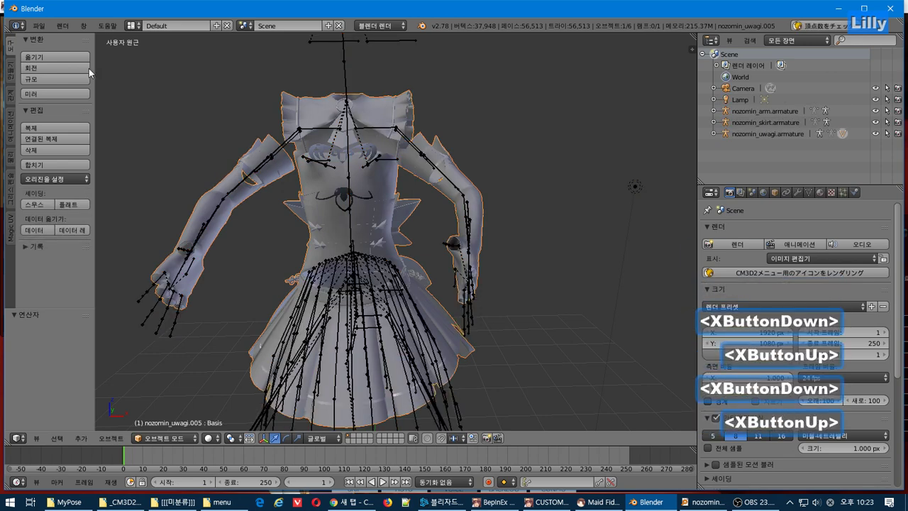
Step: Export the joined mesh as a CM3D2 model, overwriting nozomin_uwagi.model in the のぞみん\model folder
click(39, 26)
mouse_move(91, 249)
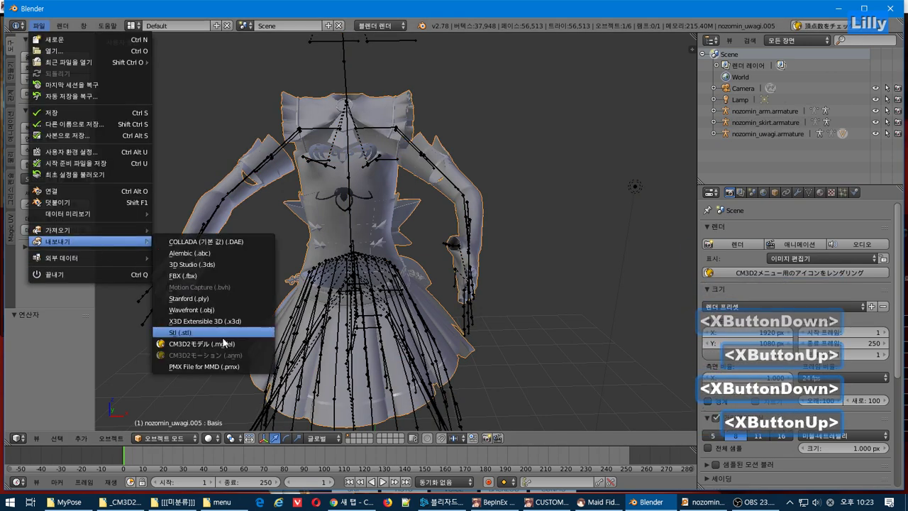
click(220, 345)
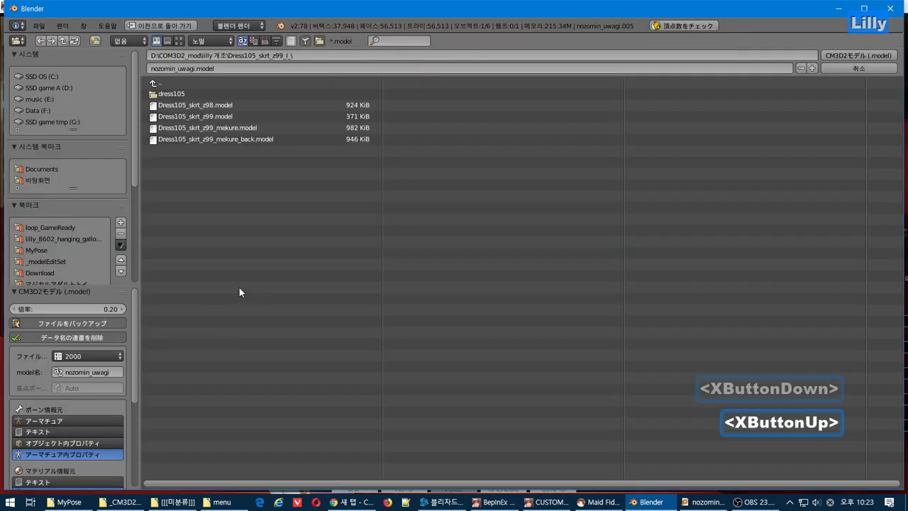
drag(137, 175, 137, 267)
click(50, 176)
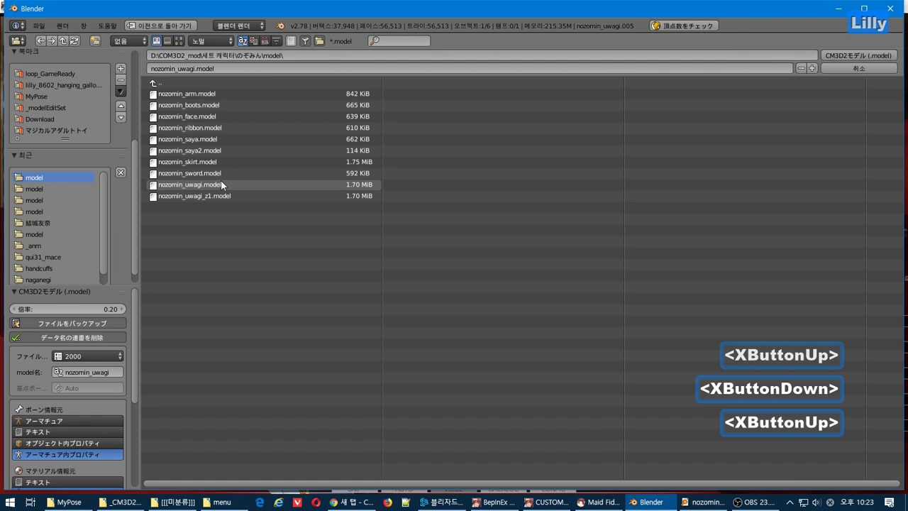
click(262, 186)
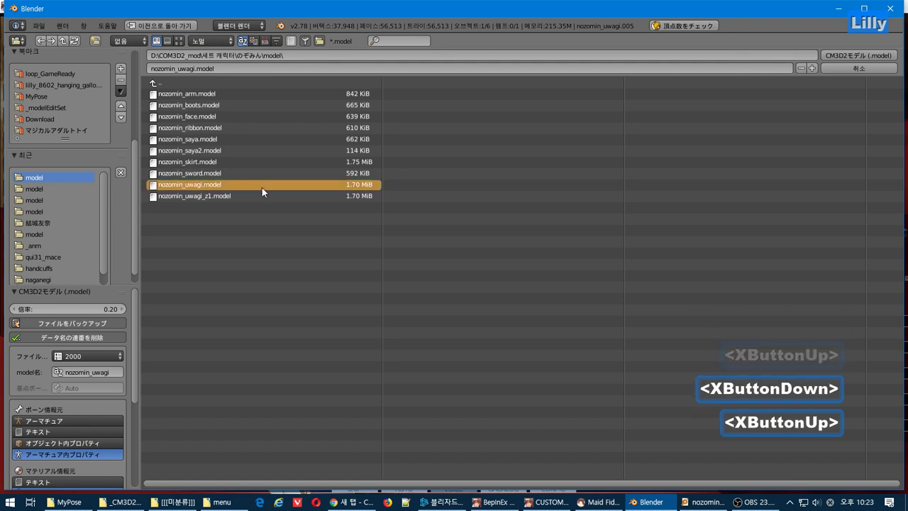
click(847, 56)
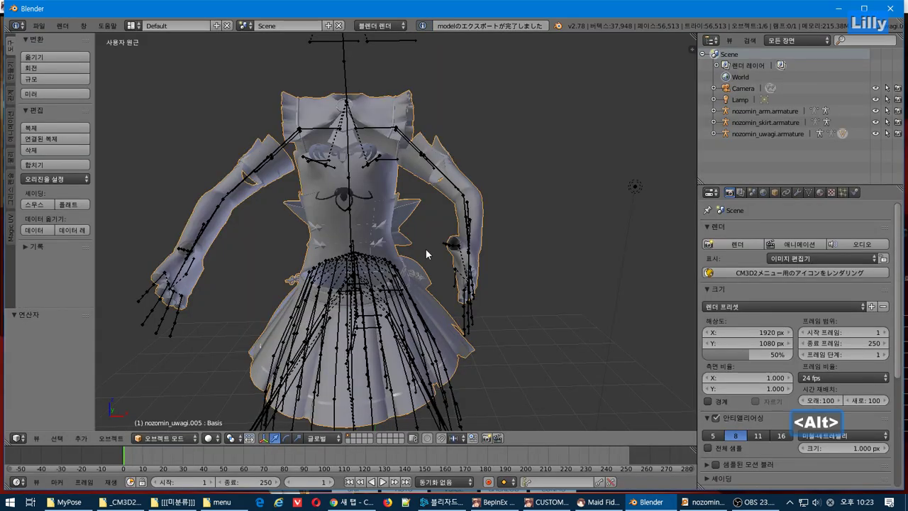
Step: Switch to Custom Order Maid 3D 2 and reload the exported nozomin top by equipping a neighbouring top and re-equipping it
key(alt+Tab)
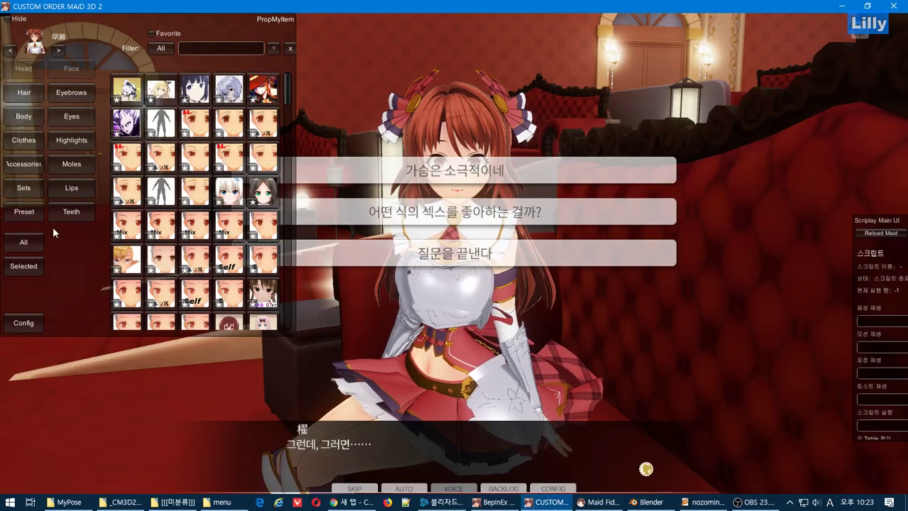
click(22, 148)
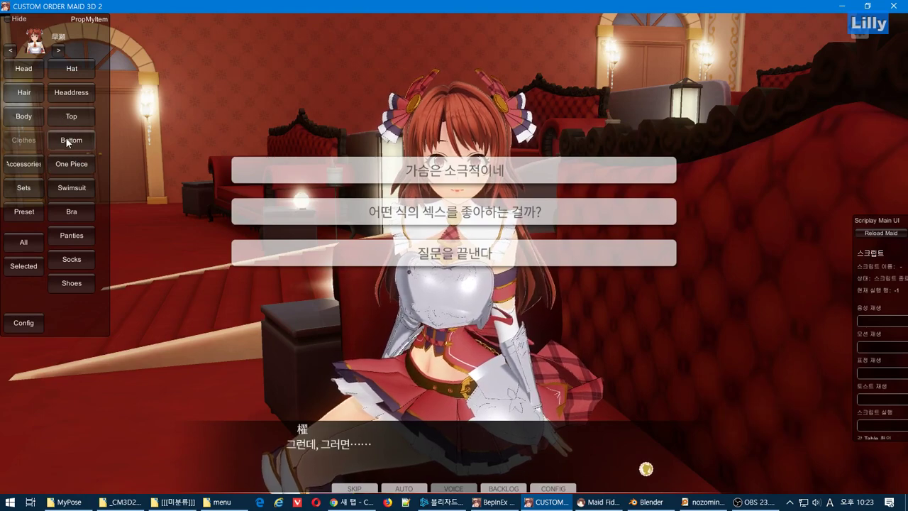
click(61, 111)
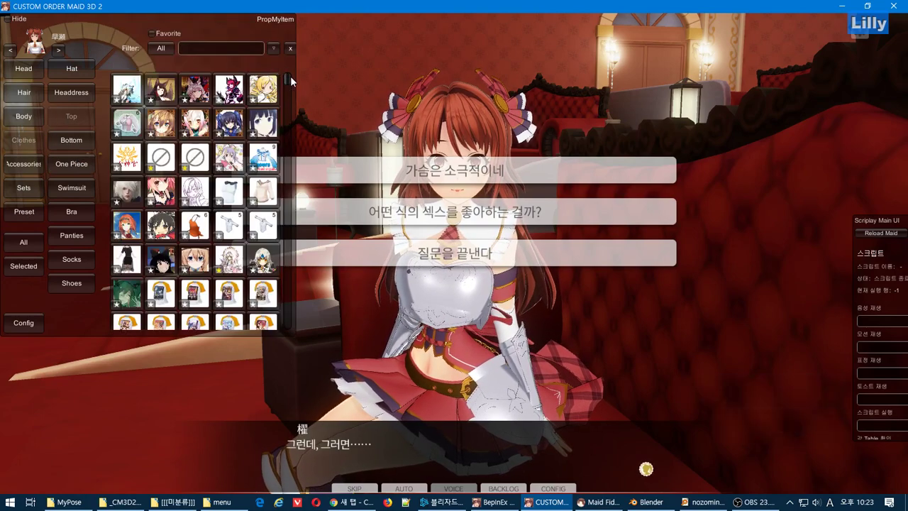
drag(290, 76, 289, 306)
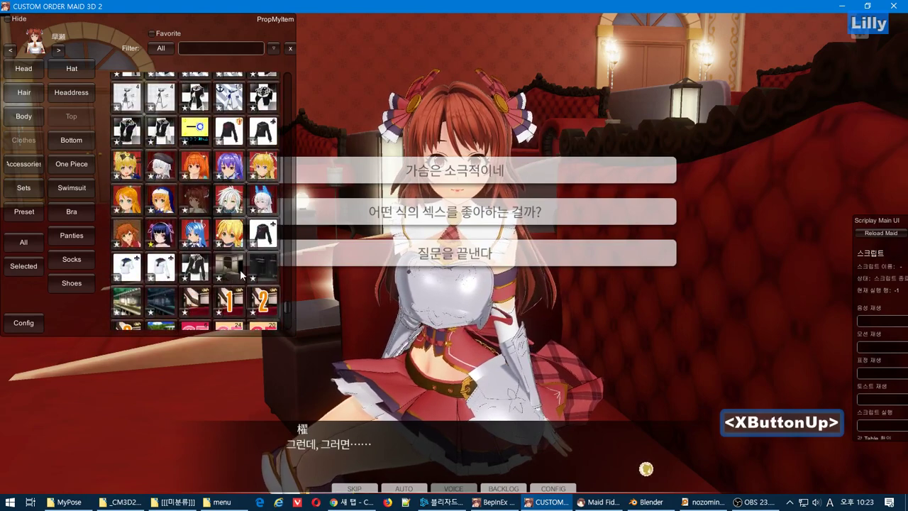
click(184, 211)
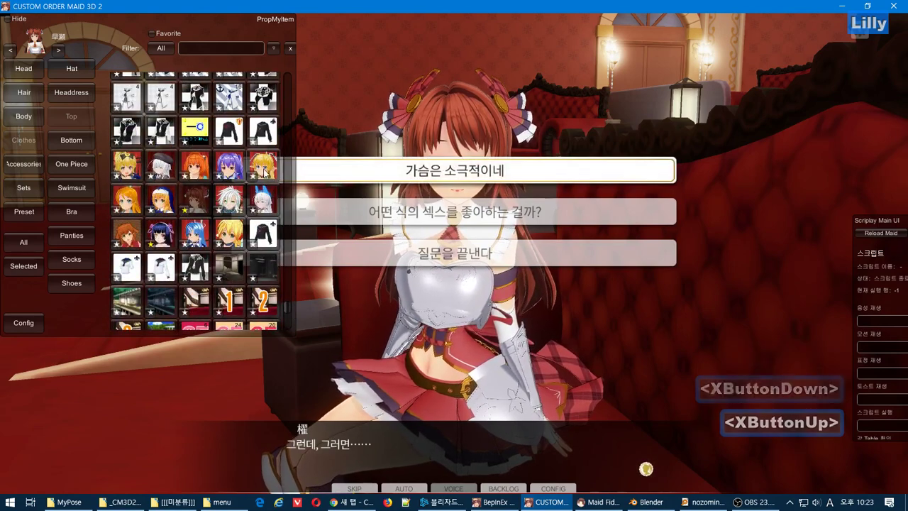
click(169, 201)
click(202, 203)
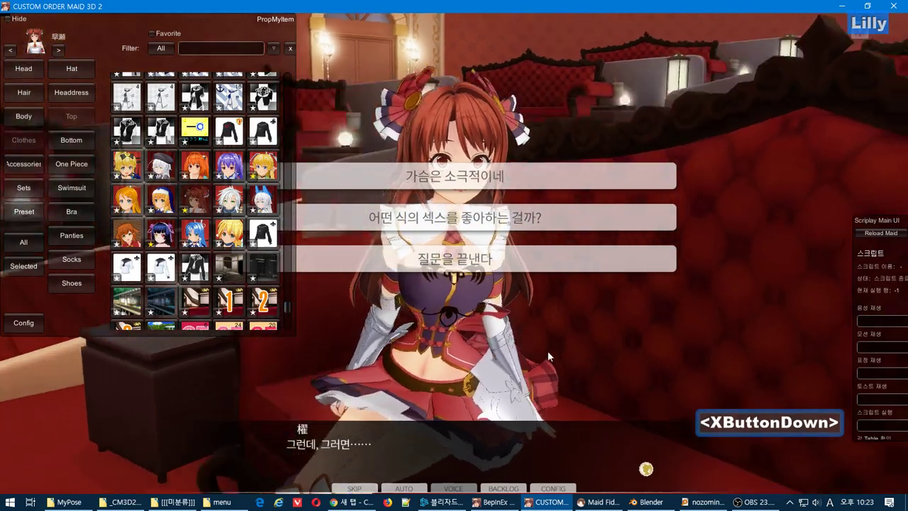
drag(548, 352, 27, 273)
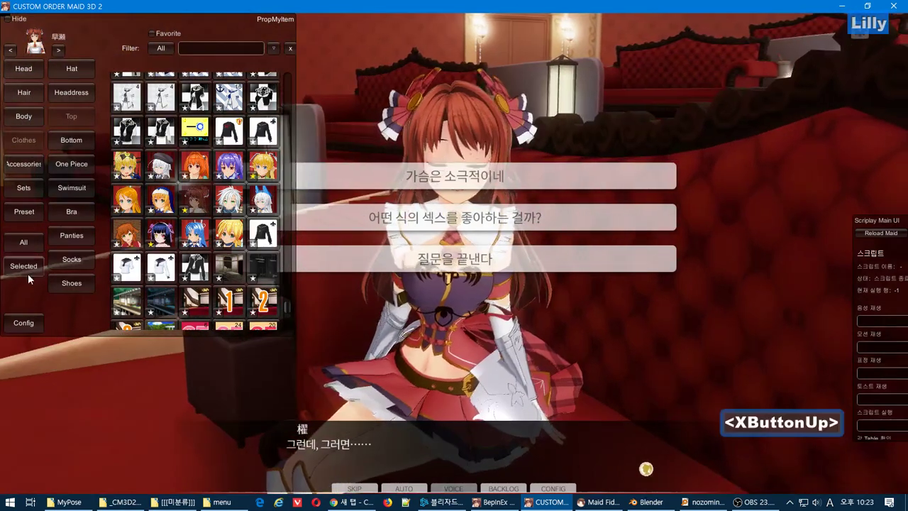
Step: Remove the character's gloves by choosing the empty item among the glove accessories
click(30, 165)
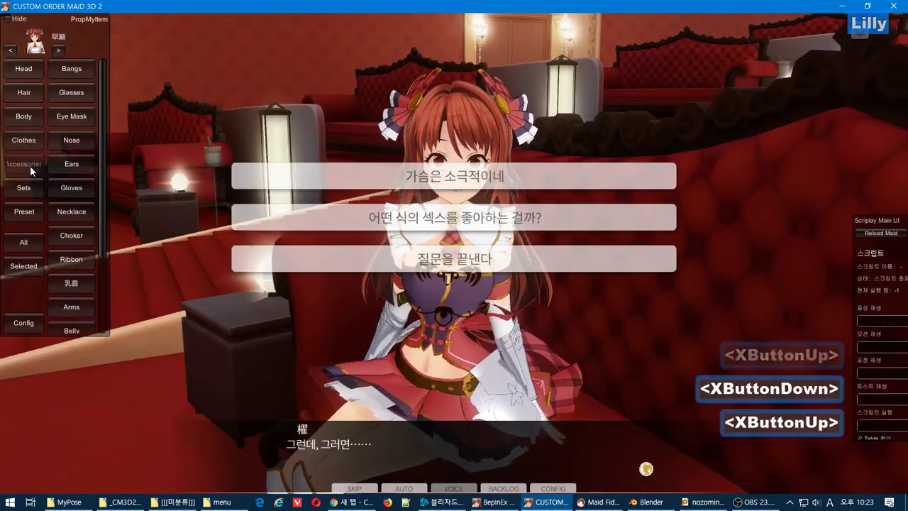
click(73, 189)
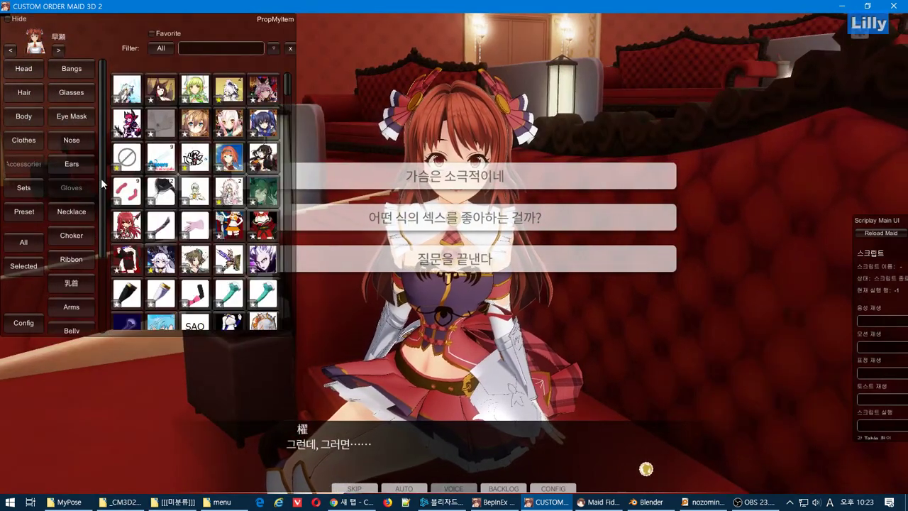
drag(286, 84, 260, 124)
click(116, 212)
click(133, 230)
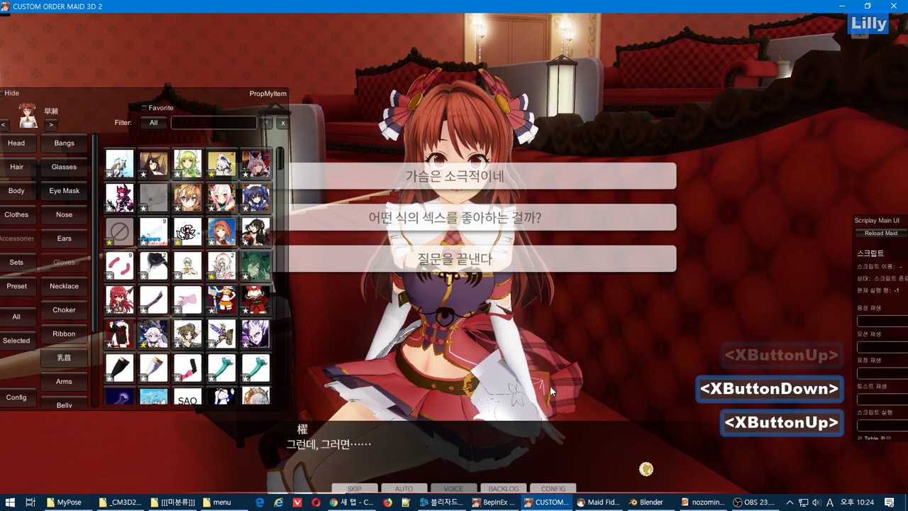
drag(549, 385, 544, 393)
Step: Remove the character's separate skirt by choosing the empty item among the bottom clothes
click(20, 219)
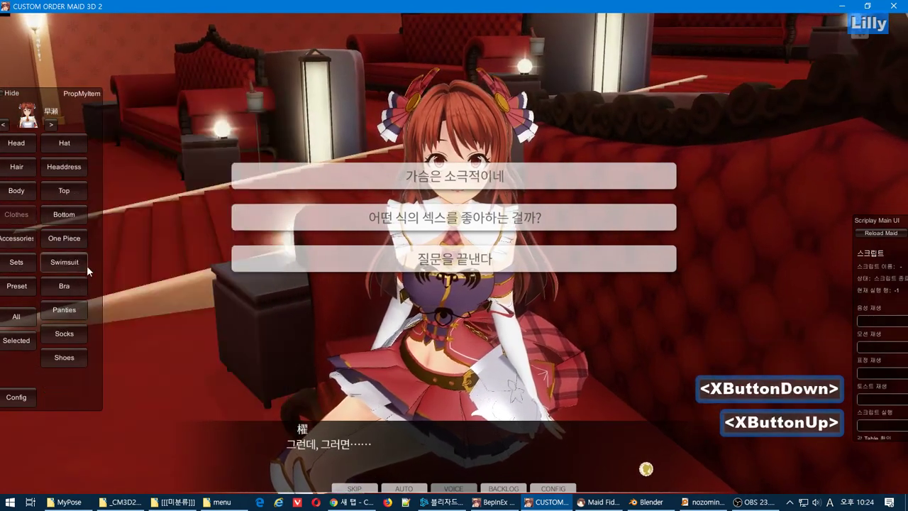
click(64, 214)
drag(280, 155, 289, 383)
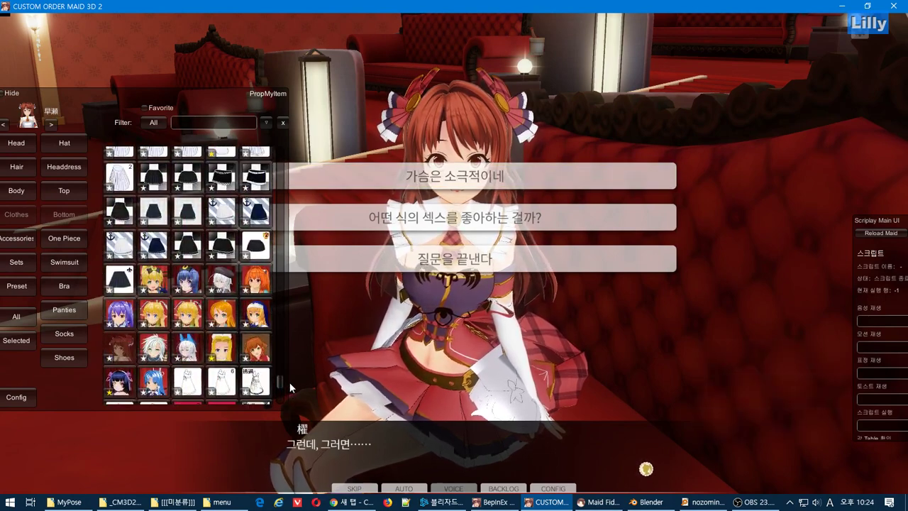
click(110, 357)
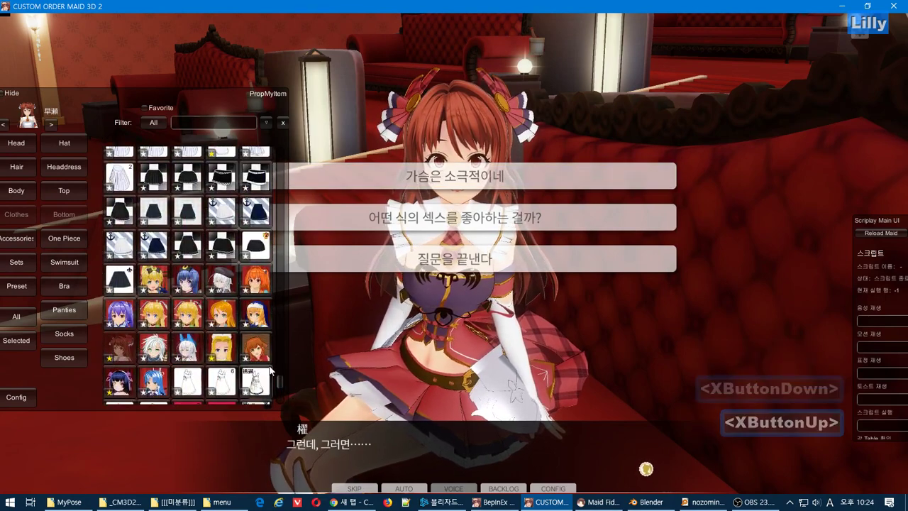
drag(270, 220, 266, 135)
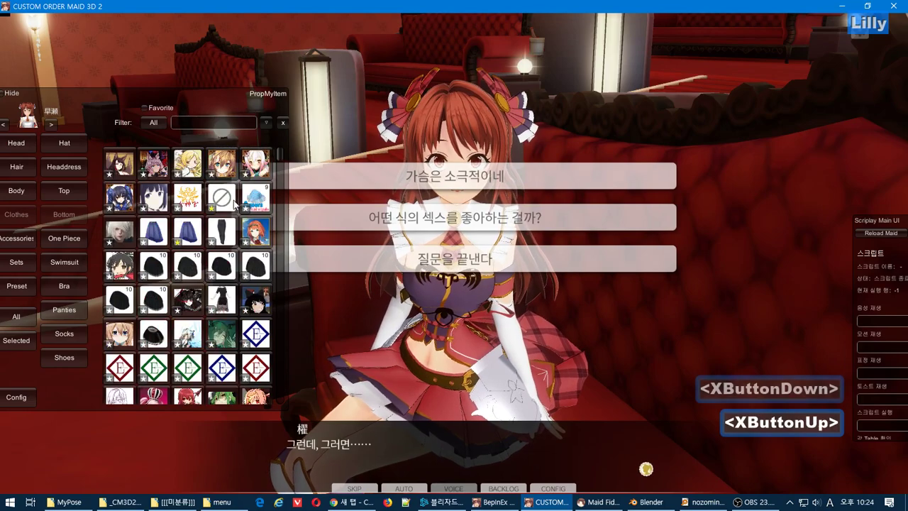
click(221, 198)
mouse_move(489, 340)
mouse_down()
mouse_move(525, 354)
mouse_move(557, 348)
mouse_move(466, 337)
mouse_move(592, 350)
mouse_move(488, 341)
mouse_up()
Step: Switch back to Blender and separate the nozomin_uwagi.005 mesh by material
key(alt+Tab)
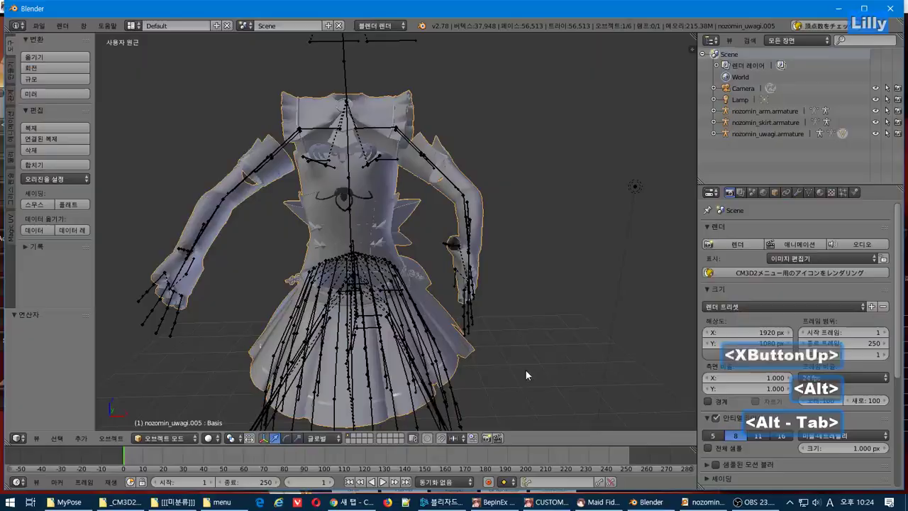
scroll(371, 193, up, 3)
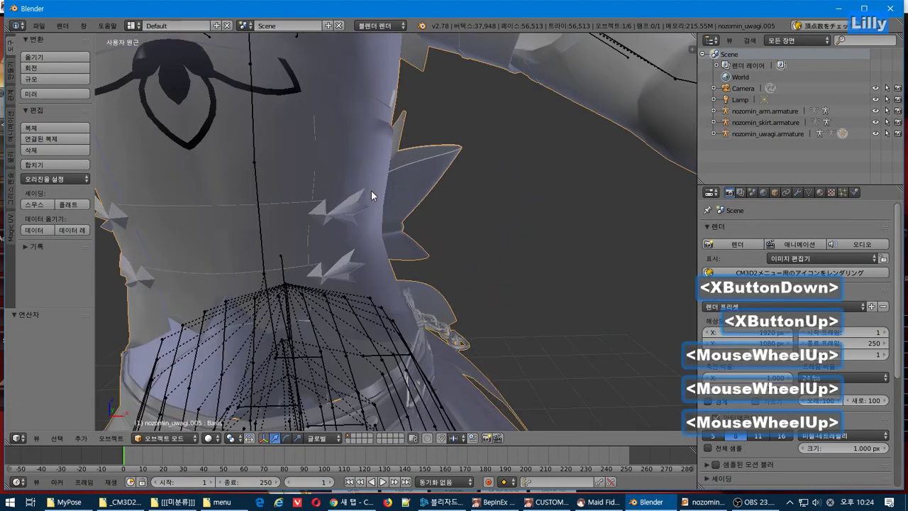
shift+middle_drag(370, 192, 443, 248)
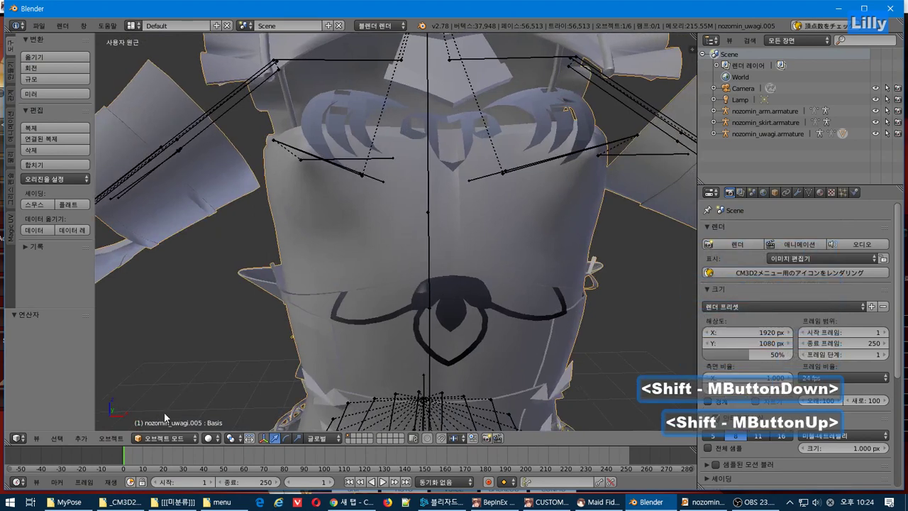
key(Tab)
click(108, 438)
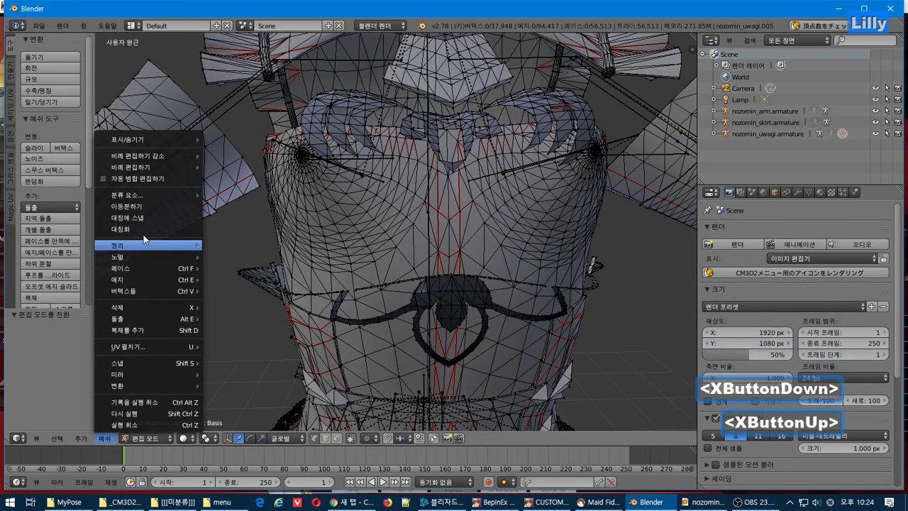
mouse_move(171, 290)
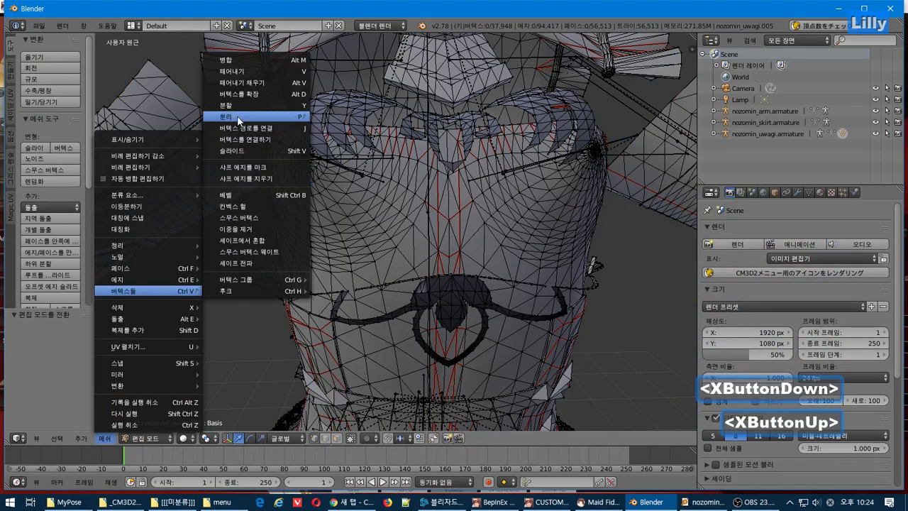
mouse_move(237, 116)
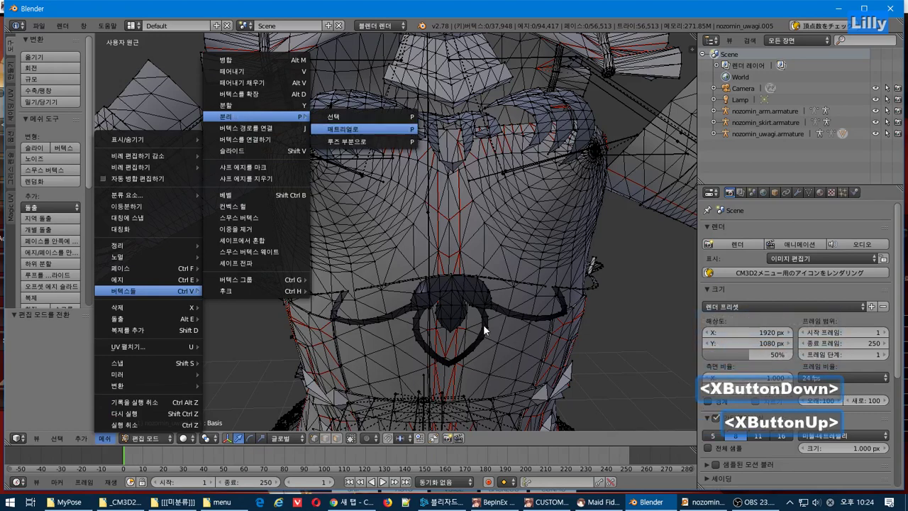
scroll(493, 340, down, 4)
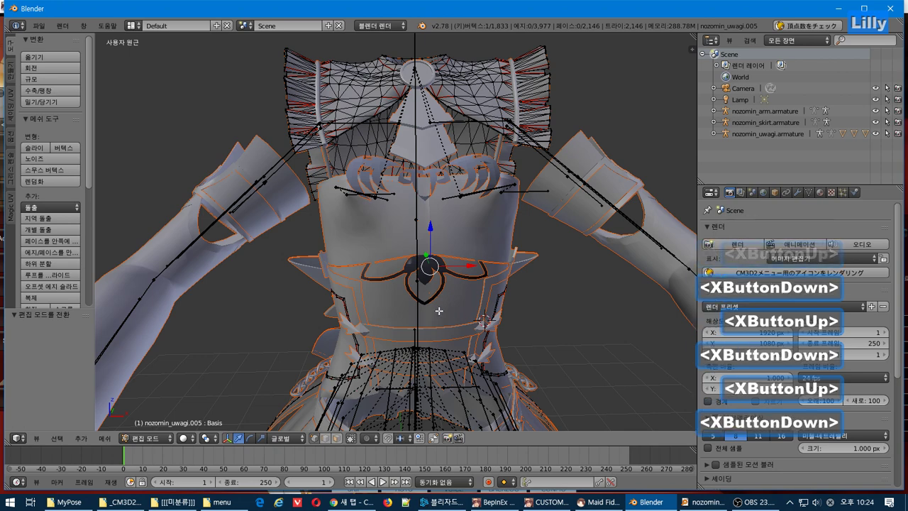
key(Tab)
Step: Select the trim and ornament mesh nozomin_uwagi.020 and move it sideways off the body
right_click(421, 263)
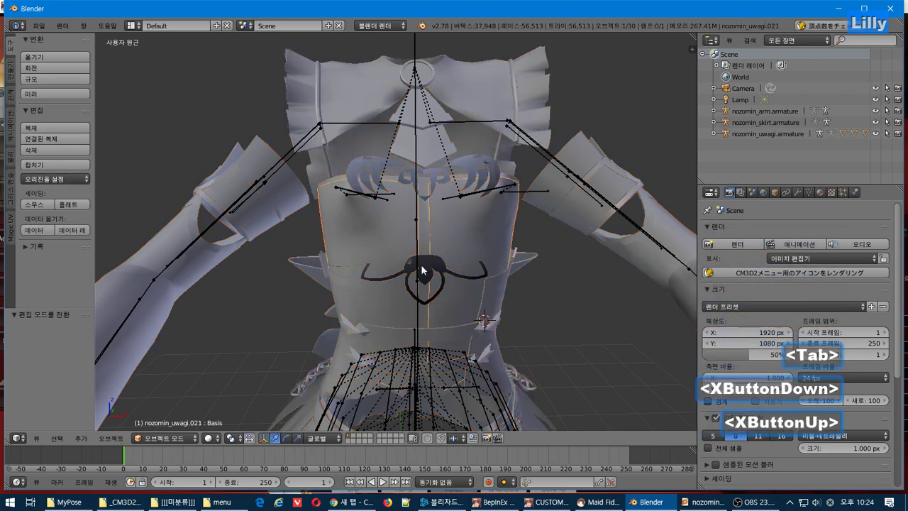
right_click(435, 270)
right_click(439, 268)
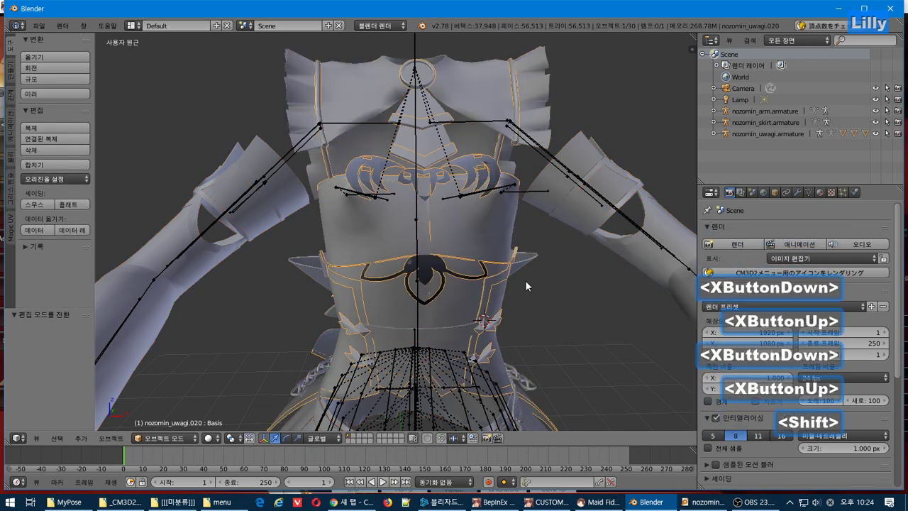
shift+middle_drag(525, 281, 517, 283)
key(g)
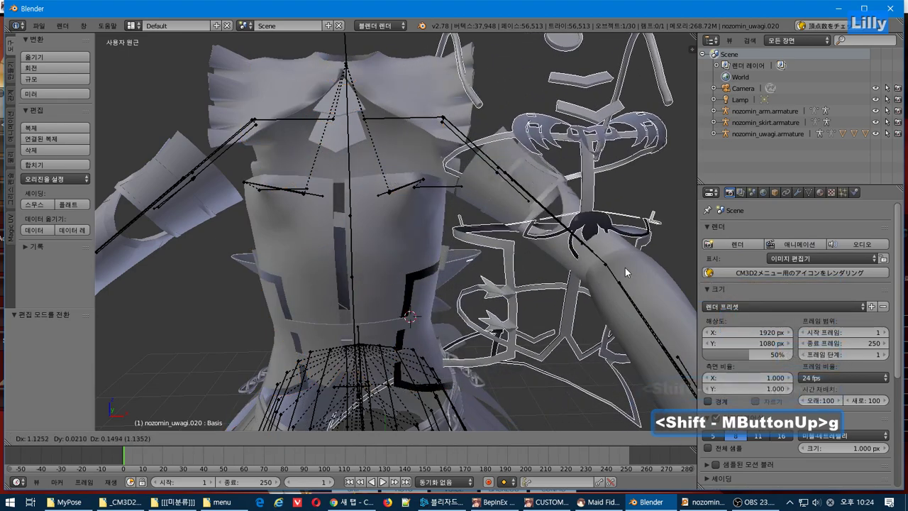
click(625, 268)
Step: Switch to the game and examine the outfit's chest and waist ornaments up close from several angles
key(alt+Tab)
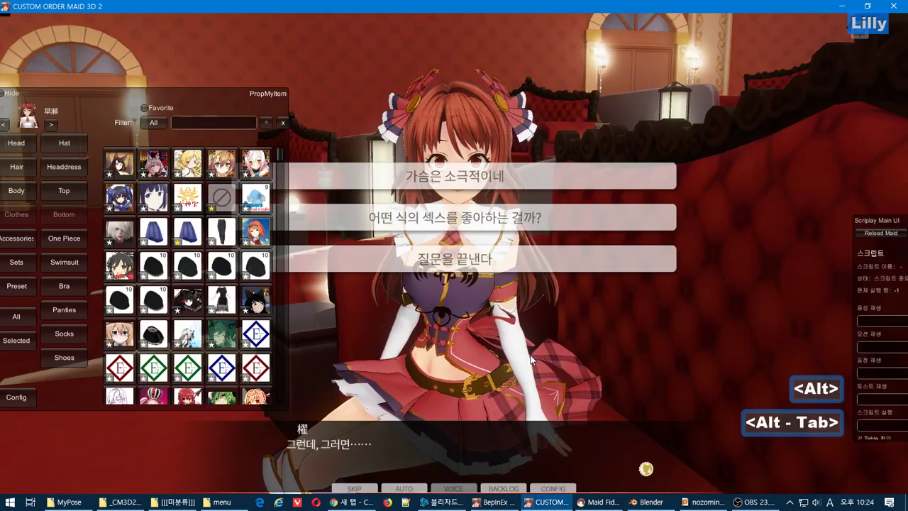
scroll(526, 361, up, 6)
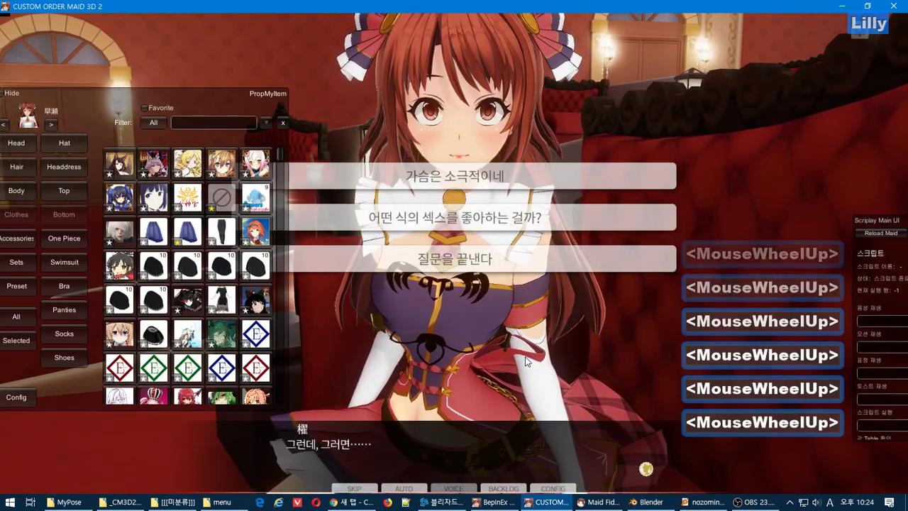
middle_drag(526, 361, 549, 360)
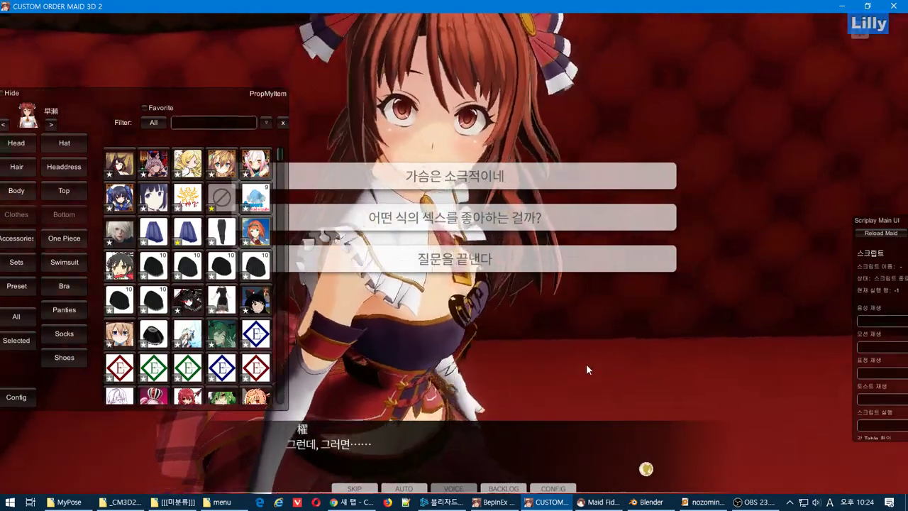
key(alt+Tab)
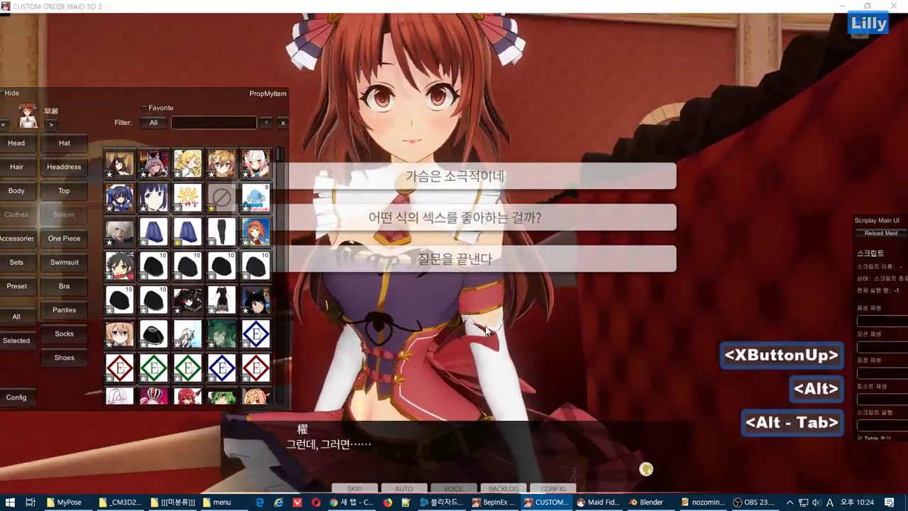
Step: Switch to Blender, undo the sideways move of nozomin_uwagi.020 and separate that mesh by loose parts
key(ctrl+z)
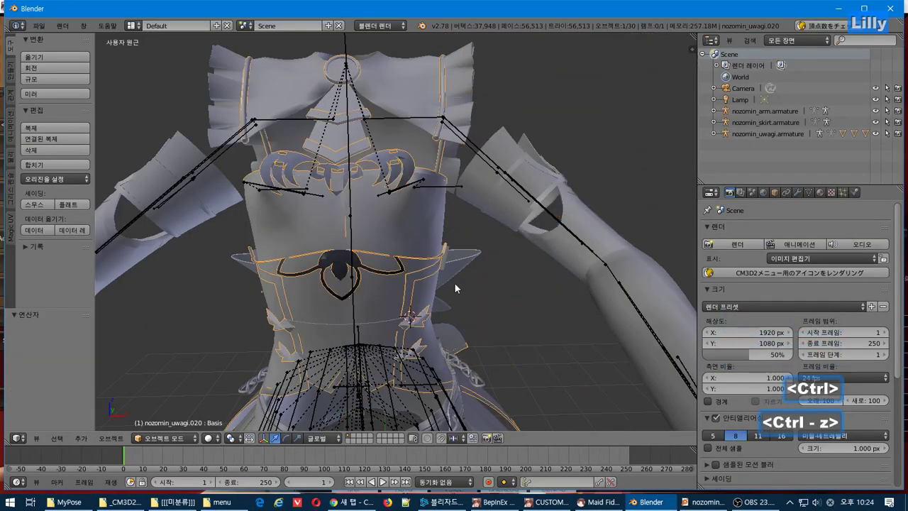
key(Tab)
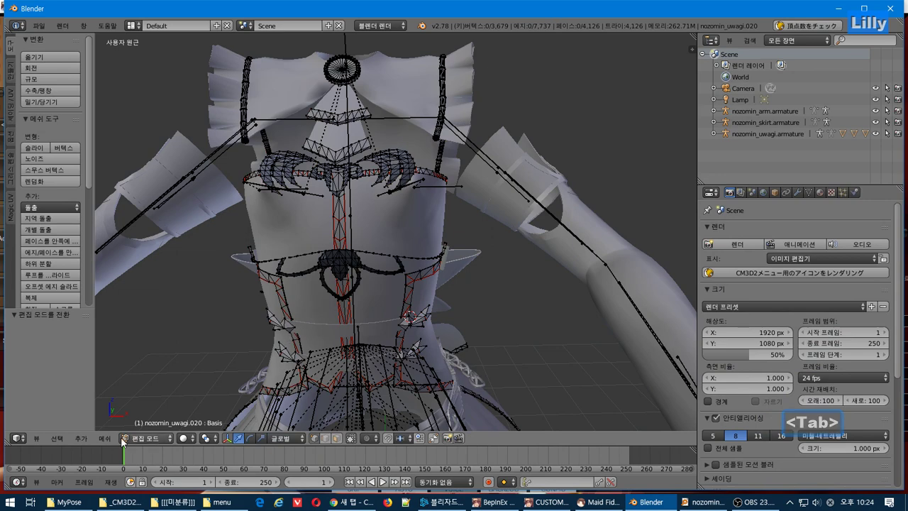
click(105, 437)
click(154, 291)
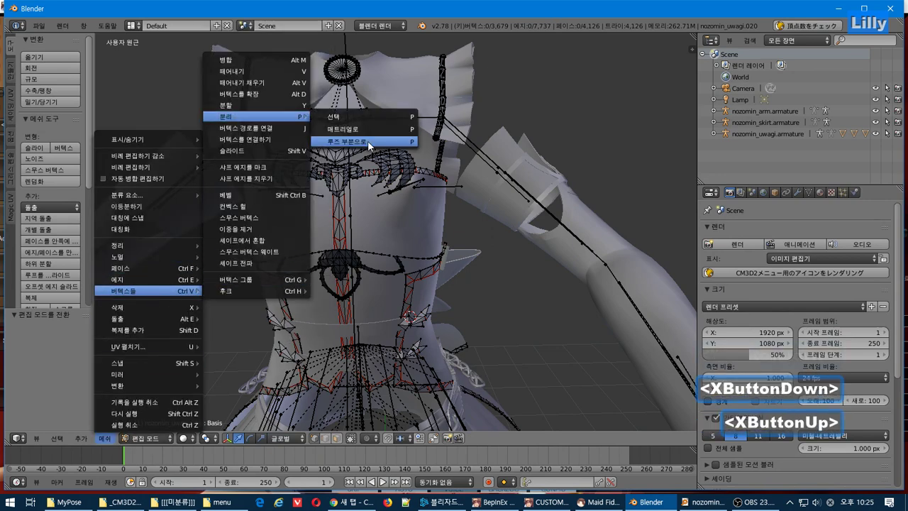
click(367, 141)
key(Tab)
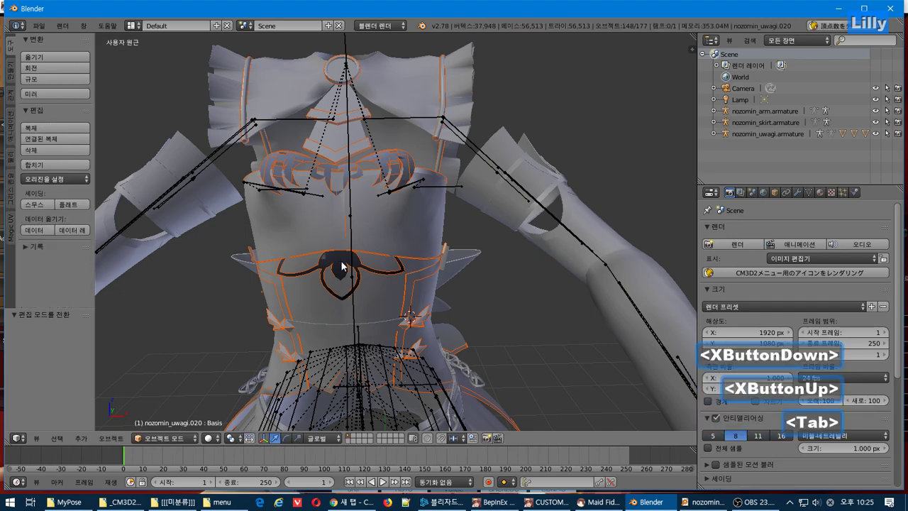
Step: Delete the loose dark emblem piece at the centre front of the waist
right_click(342, 262)
middle_drag(342, 263, 443, 270)
key(Delete)
click(482, 191)
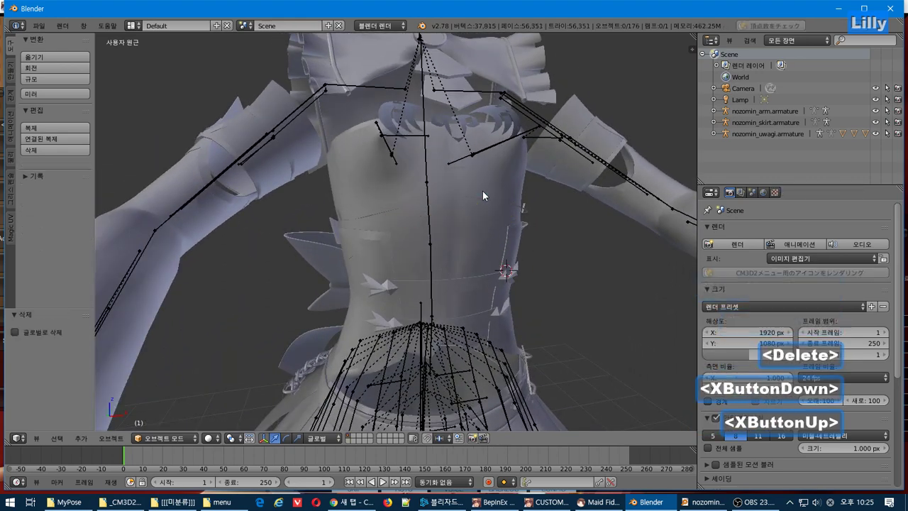
Step: Set up a right-side orthographic view of the outfit, close on the chest ornament pieces
right_click(413, 118)
mouse_move(413, 117)
middle_down()
mouse_move(398, 120)
mouse_move(410, 125)
middle_up()
key(KP_3)
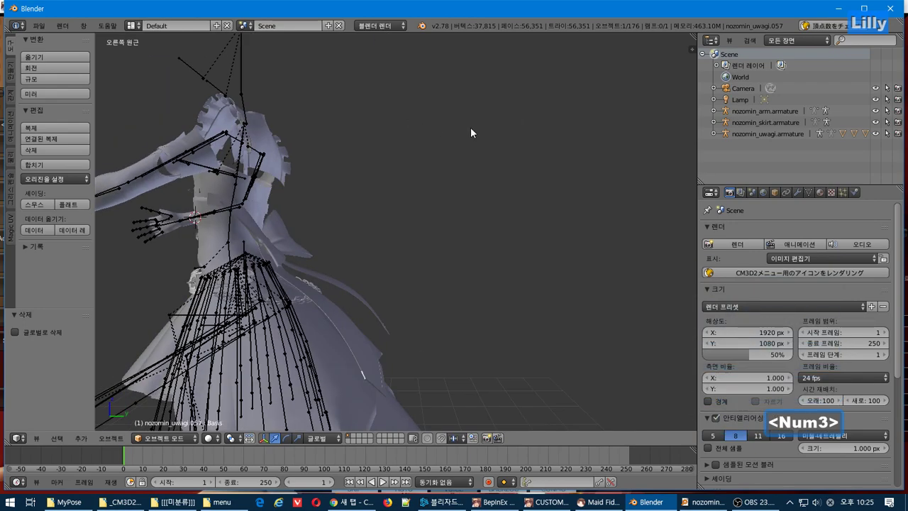
scroll(235, 153, up, 2)
key(KP_5)
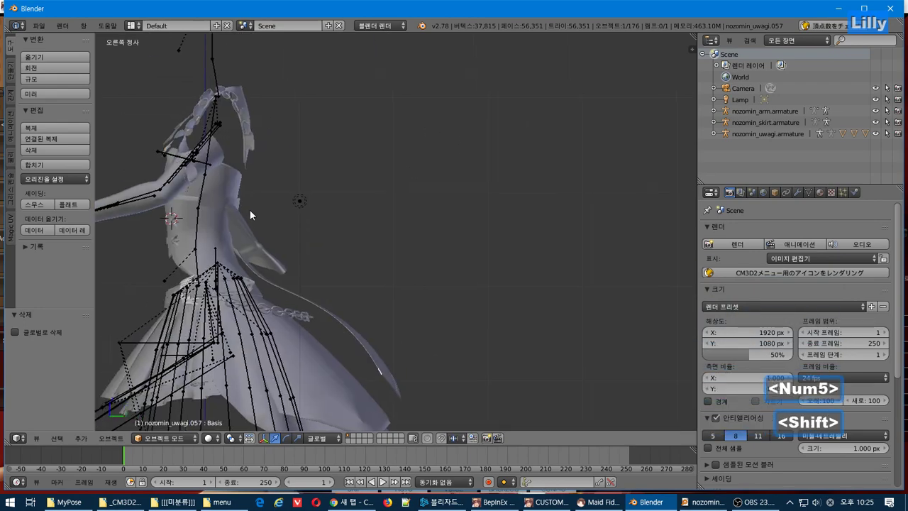
shift+middle_drag(250, 209, 475, 244)
scroll(475, 244, up, 5)
right_click(462, 235)
right_click(458, 201)
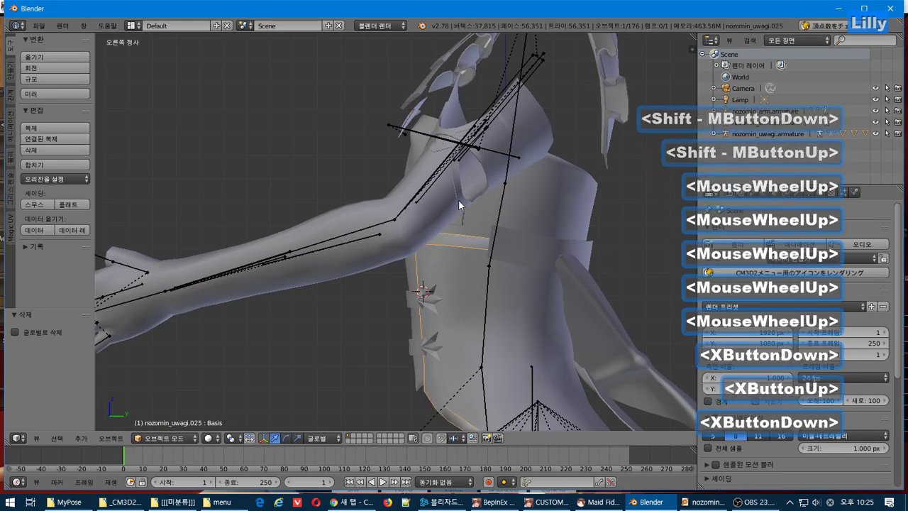
right_click(523, 194)
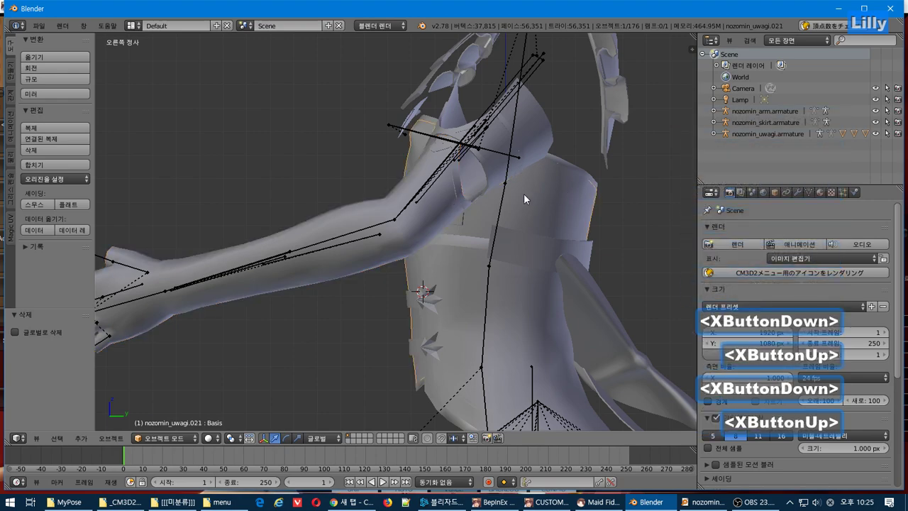
middle_drag(523, 195, 510, 209)
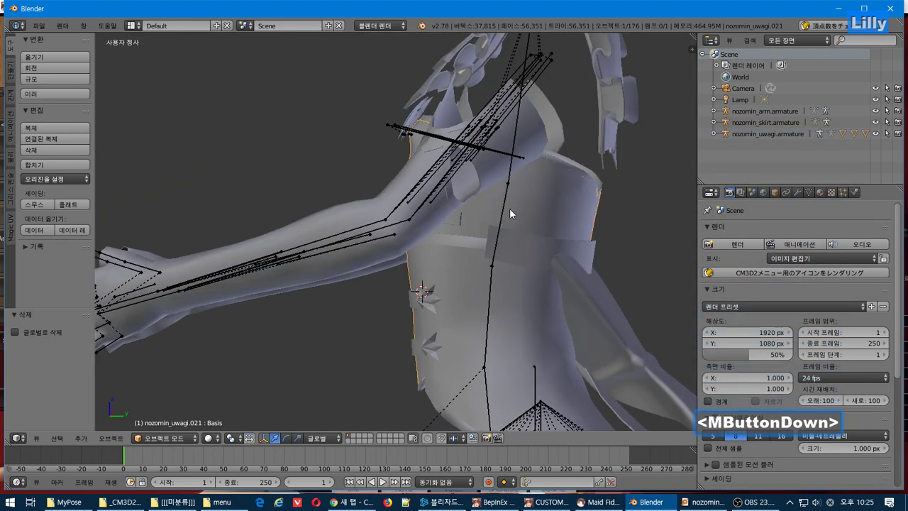
key(KP_3)
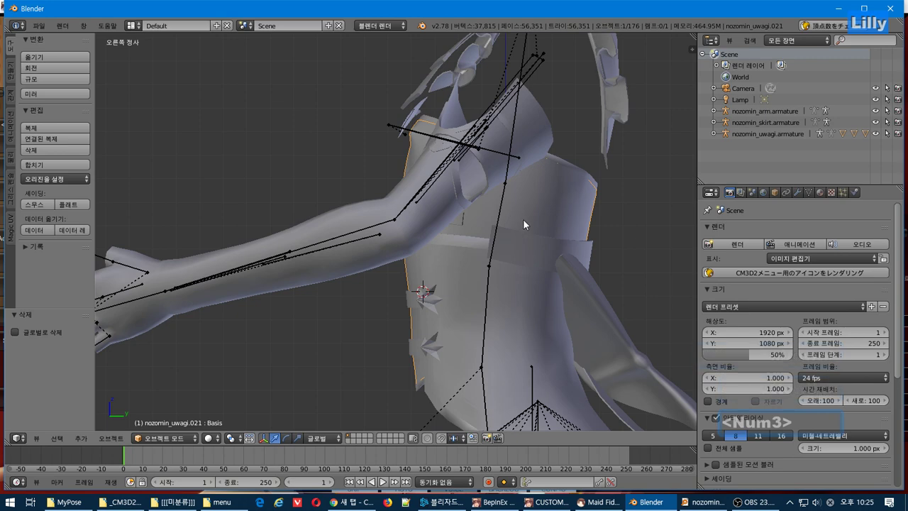
scroll(462, 133, up, 3)
shift+middle_drag(461, 140, 417, 344)
key(a)
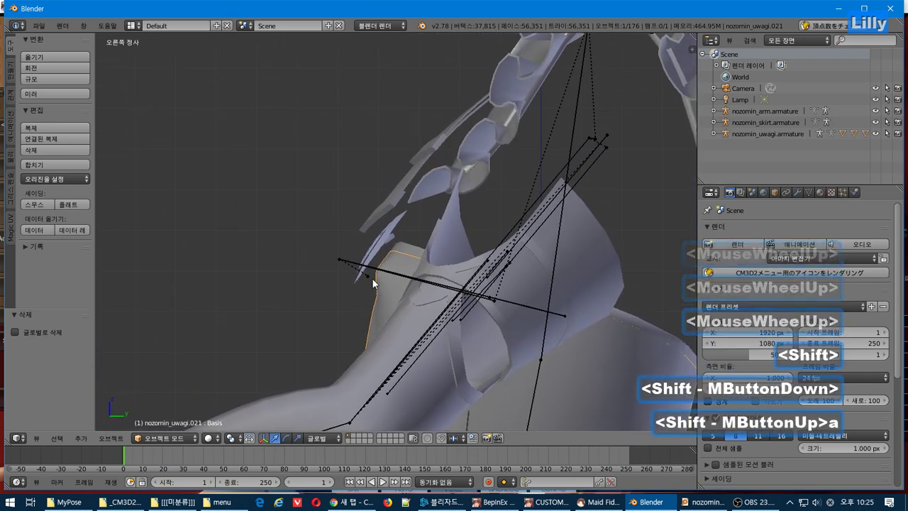
key(b)
drag(335, 275, 372, 241)
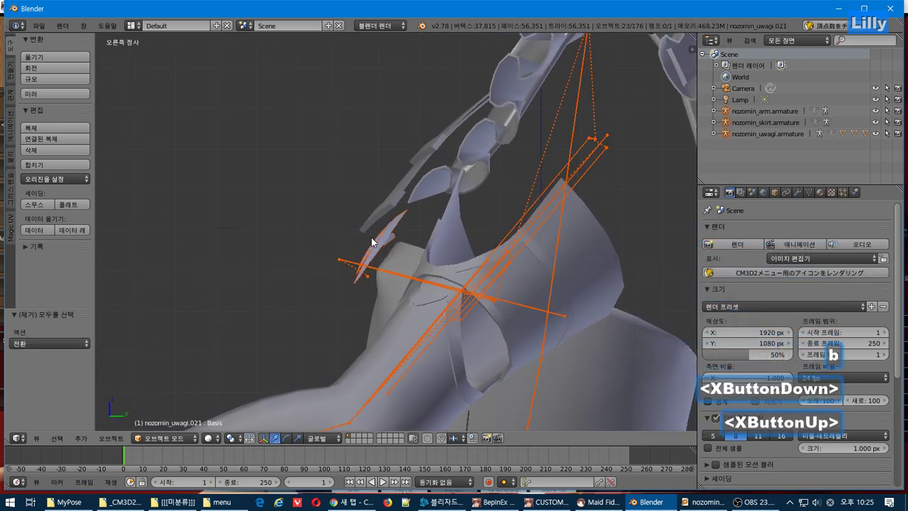
shift+right_click(374, 273)
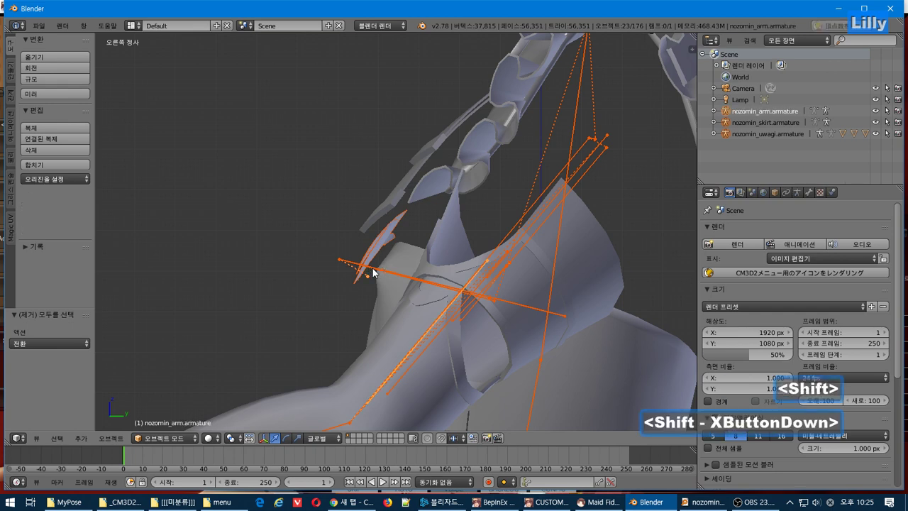
shift+right_click(369, 264)
shift+right_click(371, 265)
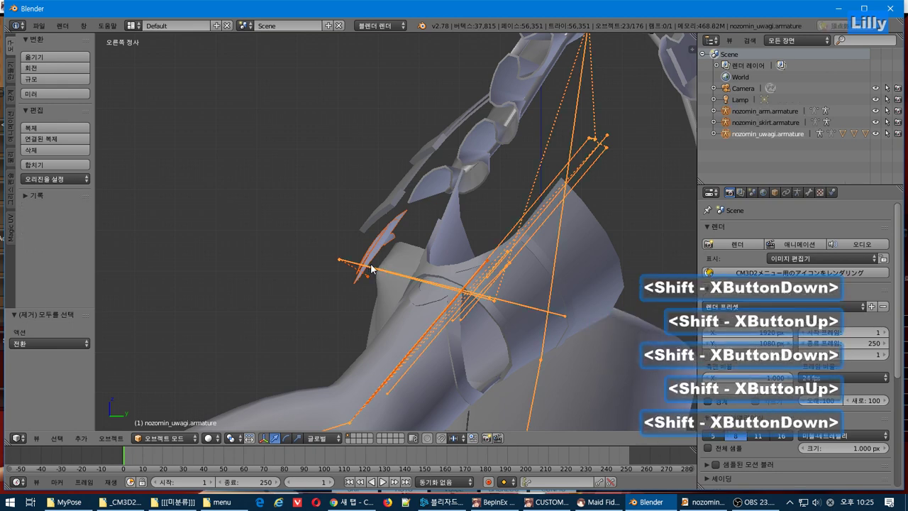
Step: Delete the chest ornament's loose pieces in front of the bust in batches, keeping the armatures out of the selection
right_click(373, 251)
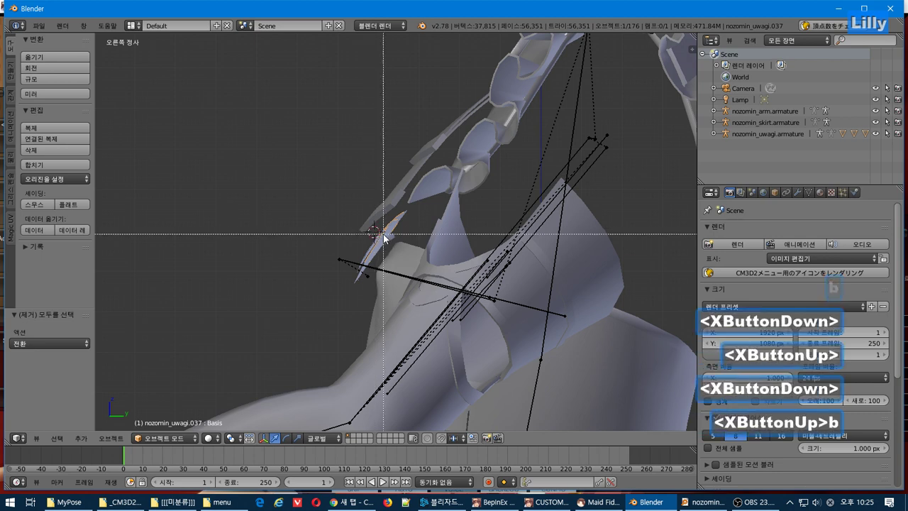
drag(383, 238, 375, 244)
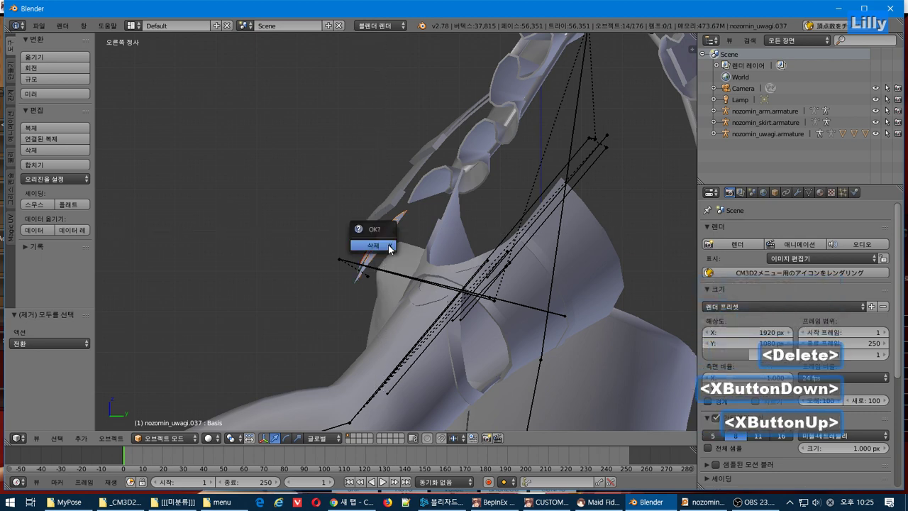
click(389, 246)
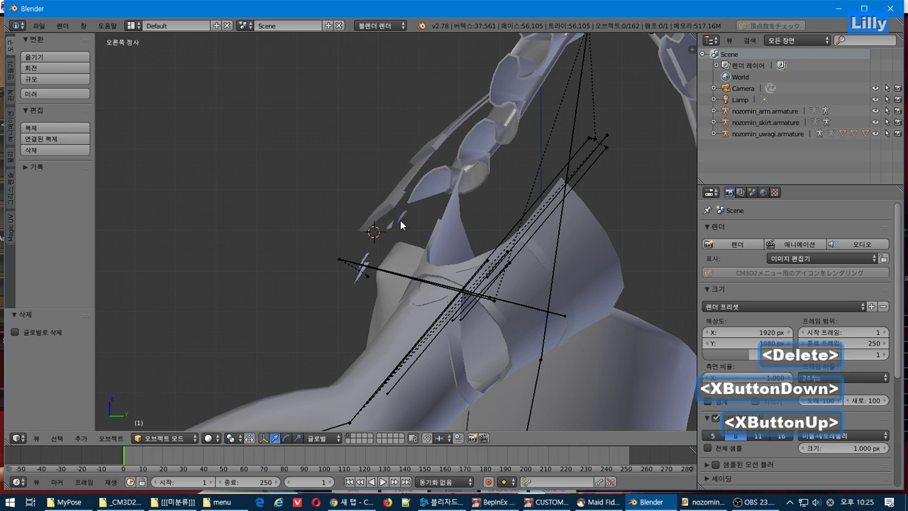
right_click(406, 217)
key(b)
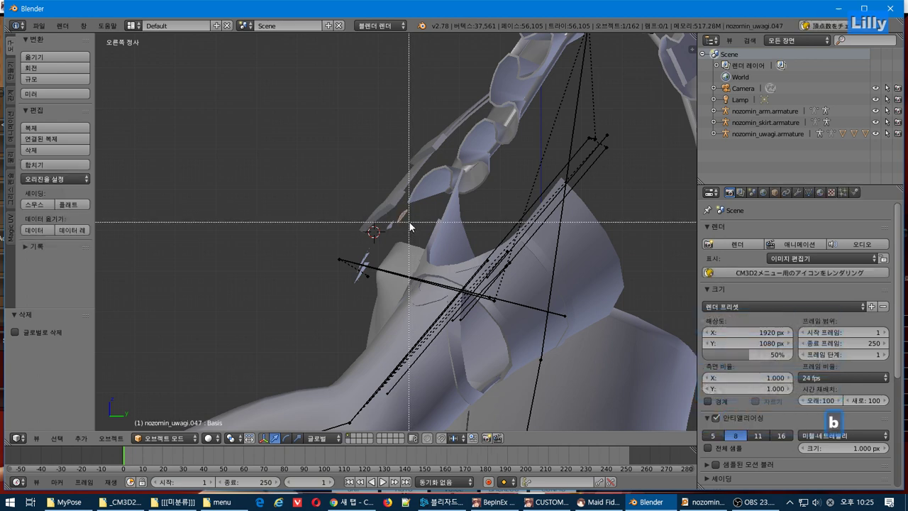
drag(406, 223, 406, 221)
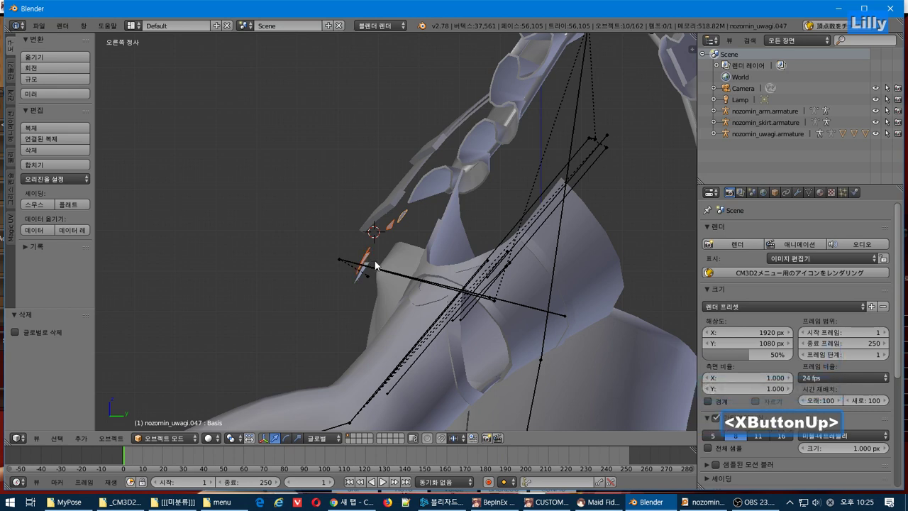
click(360, 261)
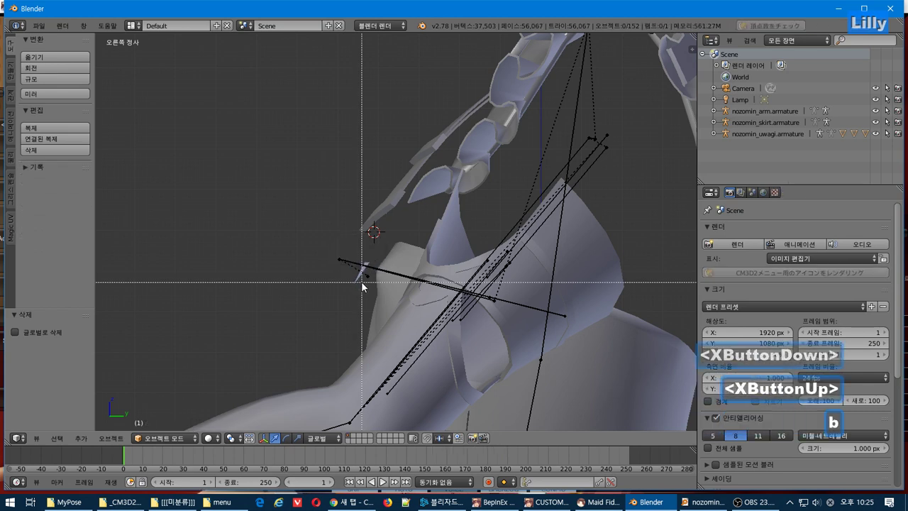
key(Delete)
click(342, 285)
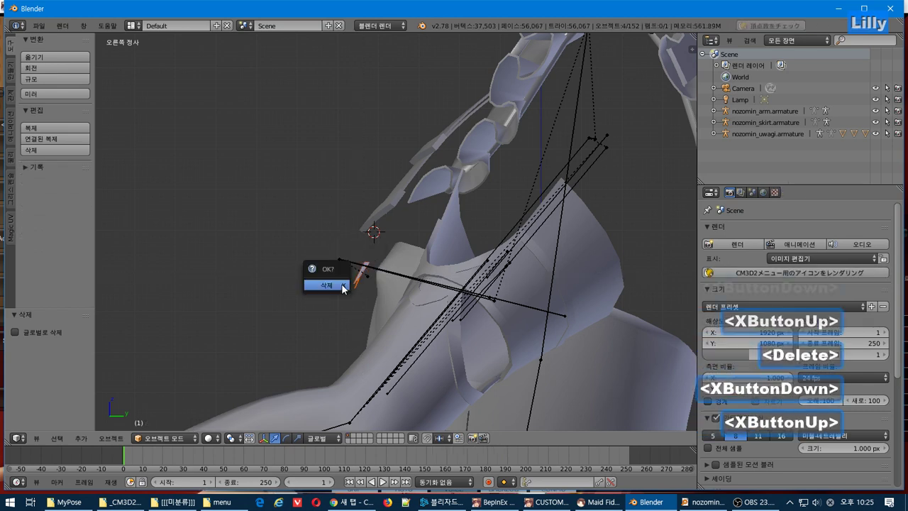
Step: Delete the thin ornament strips nozomin_uwagi.029, .030 and .031 across the front of the bodice
middle_drag(342, 285, 415, 351)
scroll(410, 298, down, 3)
scroll(319, 361, up, 2)
right_click(306, 369)
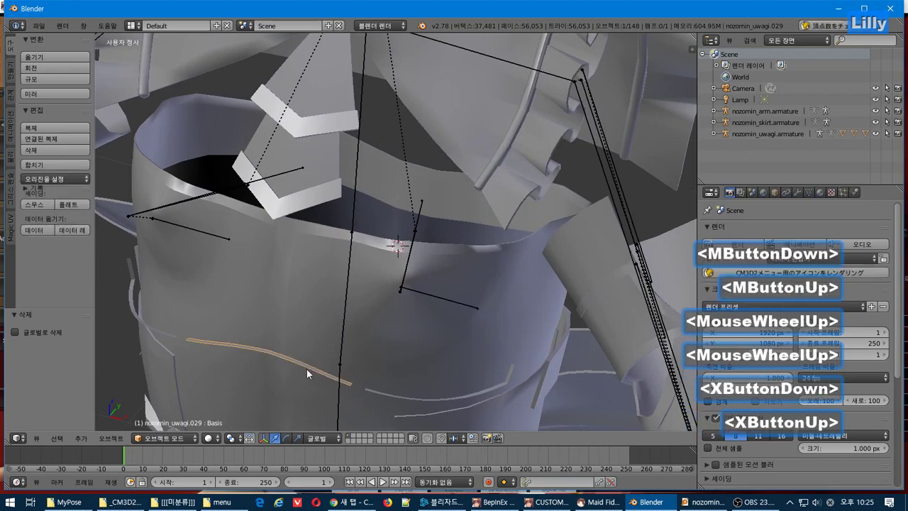
mouse_move(305, 368)
middle_down()
mouse_move(311, 338)
mouse_move(288, 361)
mouse_move(299, 360)
middle_up()
key(Delete)
key(Return)
right_click(387, 407)
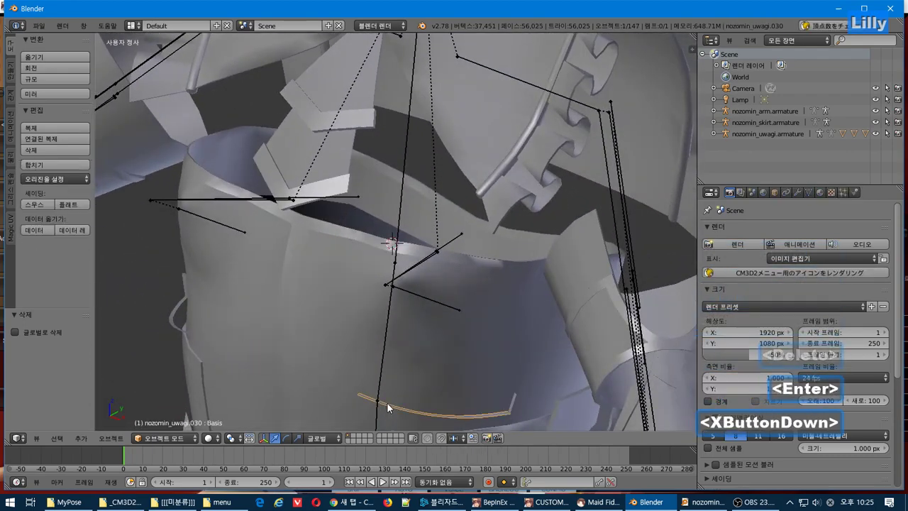
key(Return)
right_click(510, 409)
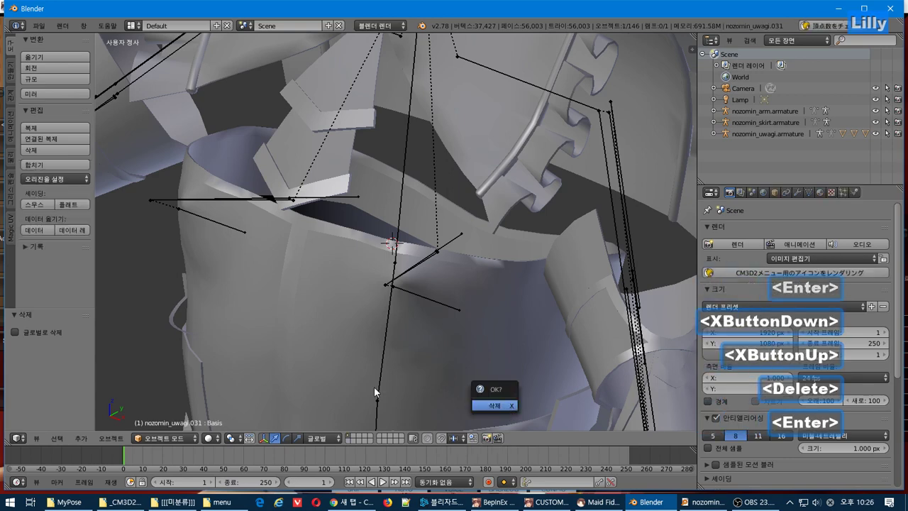
Step: Delete the two remaining thin curved ornament pieces beside the bodice's waist
right_click(169, 328)
key(Delete)
key(Return)
middle_drag(171, 321, 135, 310)
right_click(128, 314)
key(Delete)
key(Return)
scroll(330, 326, down, 1)
Step: Switch to the game and examine the outfit's waist ornament and side trim up close
key(alt+Tab)
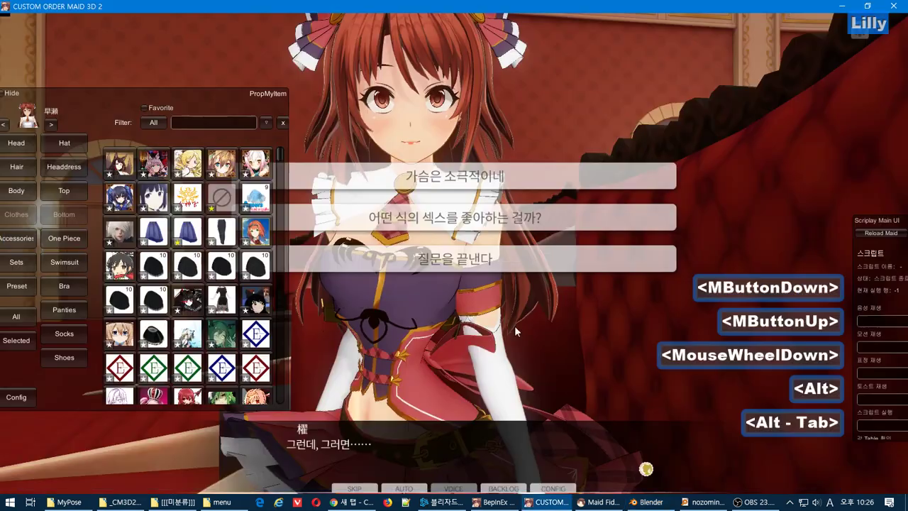
scroll(513, 302, up, 1)
scroll(513, 302, up, 1)
right_drag(456, 338, 521, 350)
Step: Switch back to Blender and delete the loose trim piece standing out at the side of the bodice
key(alt+Tab)
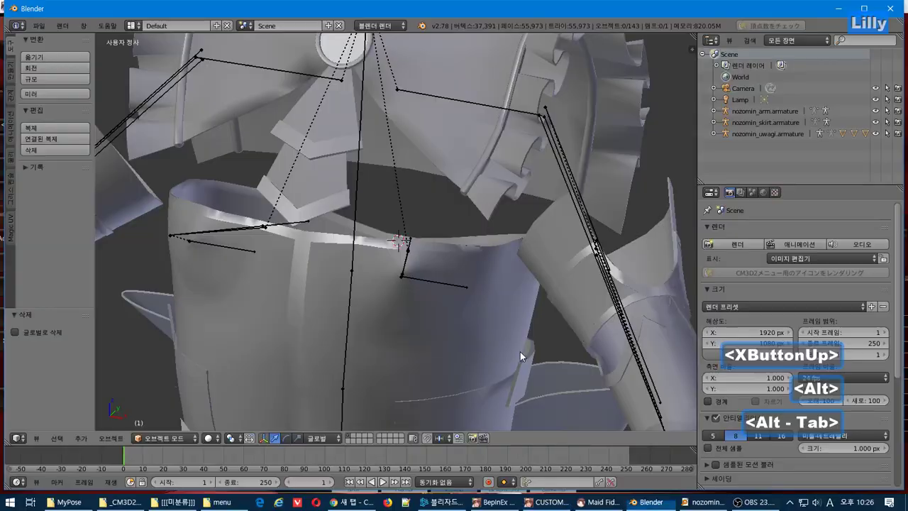
scroll(495, 359, down, 1)
scroll(495, 359, down, 1)
scroll(495, 359, up, 1)
middle_drag(495, 360, 542, 359)
right_click(510, 366)
key(Delete)
right_click(545, 361)
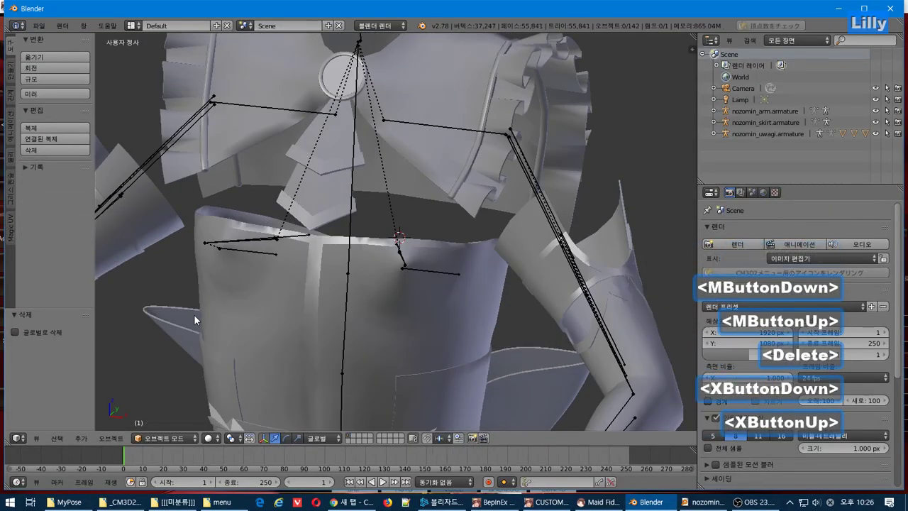
middle_drag(224, 343, 408, 344)
scroll(288, 341, down, 4)
Step: Switch to the game and compare the outfit's waist and chest ornaments from the side and front
key(alt+Tab)
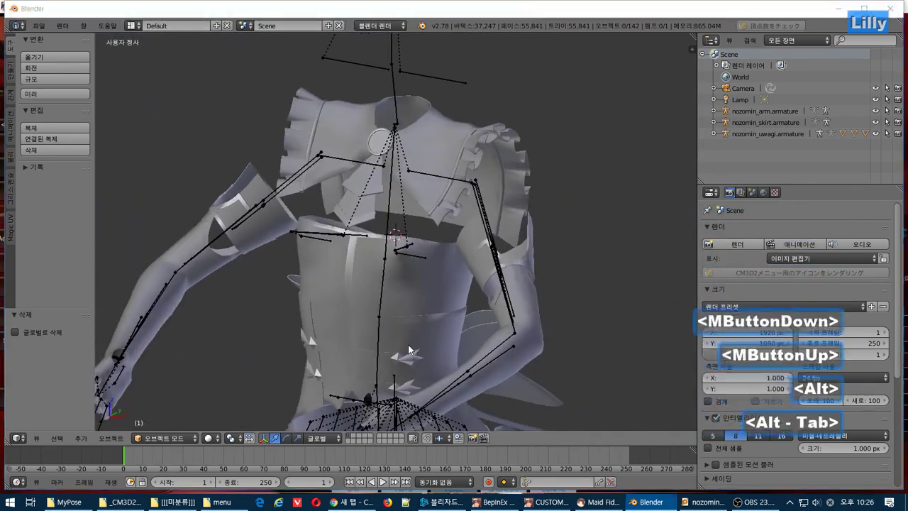
right_drag(408, 344, 446, 333)
middle_drag(447, 333, 426, 270)
right_drag(425, 269, 434, 329)
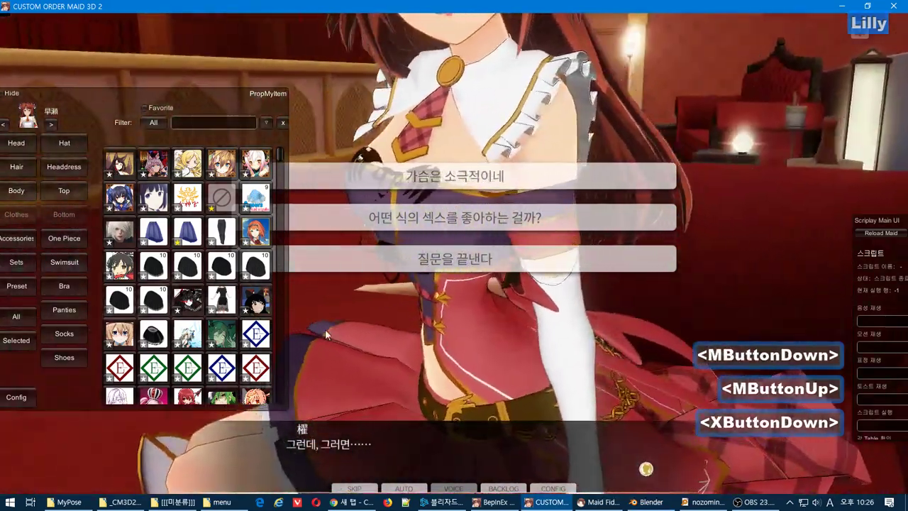
scroll(434, 329, down, 1)
middle_drag(434, 329, 413, 351)
scroll(413, 352, down, 1)
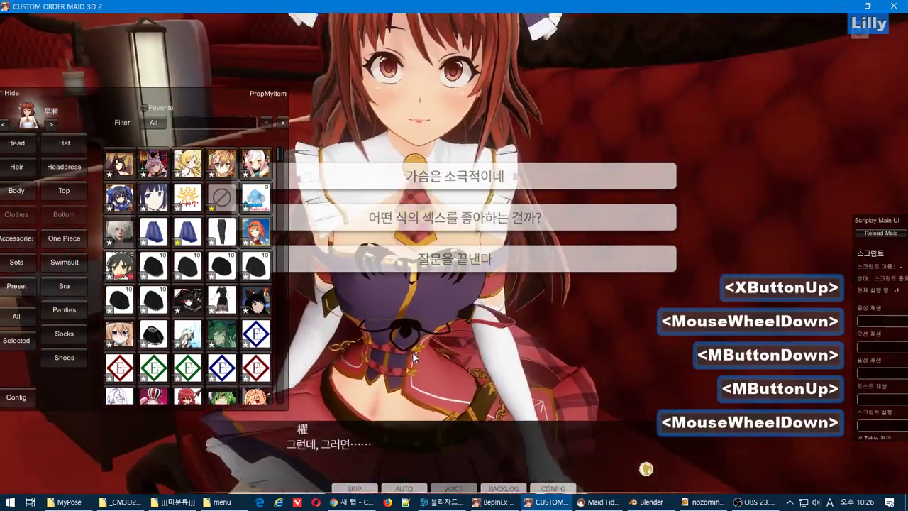
middle_click(414, 353)
Step: Switch back to Blender and join all the outfit's loose parts into nozomin_uwagi.021
key(alt+Tab)
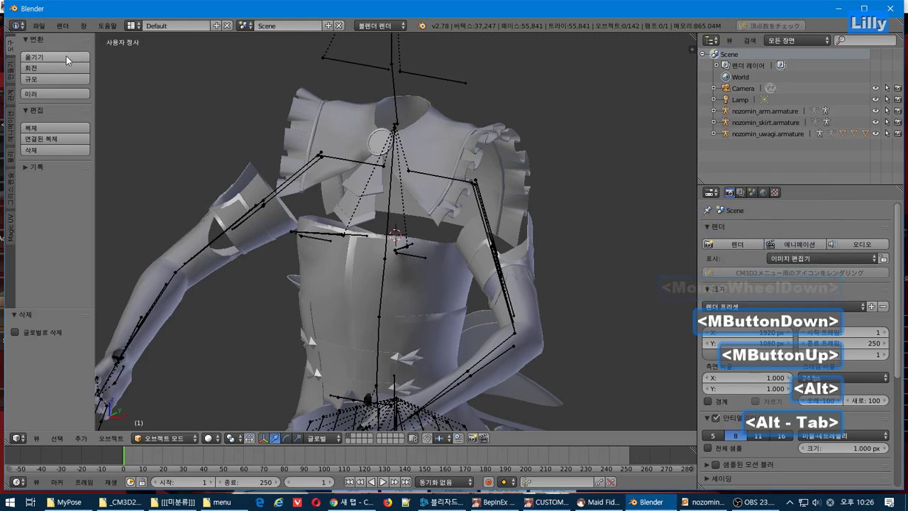
key(a)
key(a)
key(a)
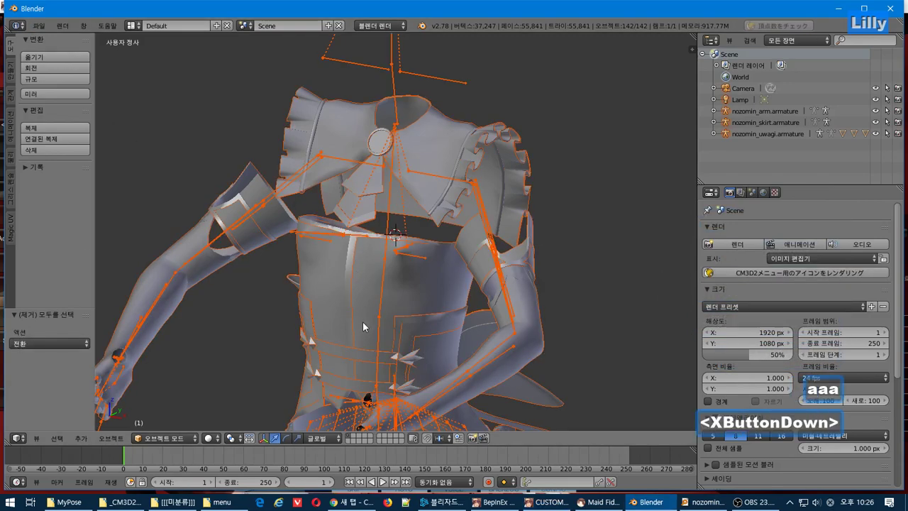
right_click(350, 301)
key(a)
key(a)
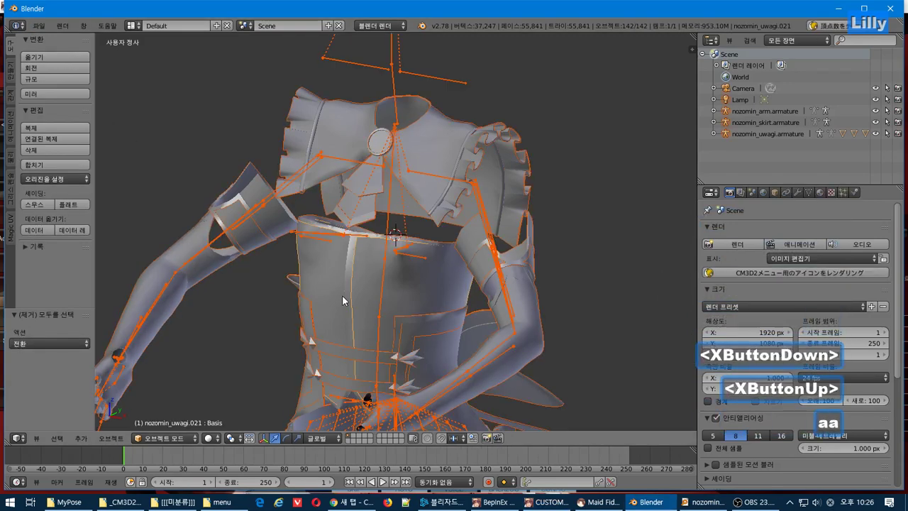
click(56, 165)
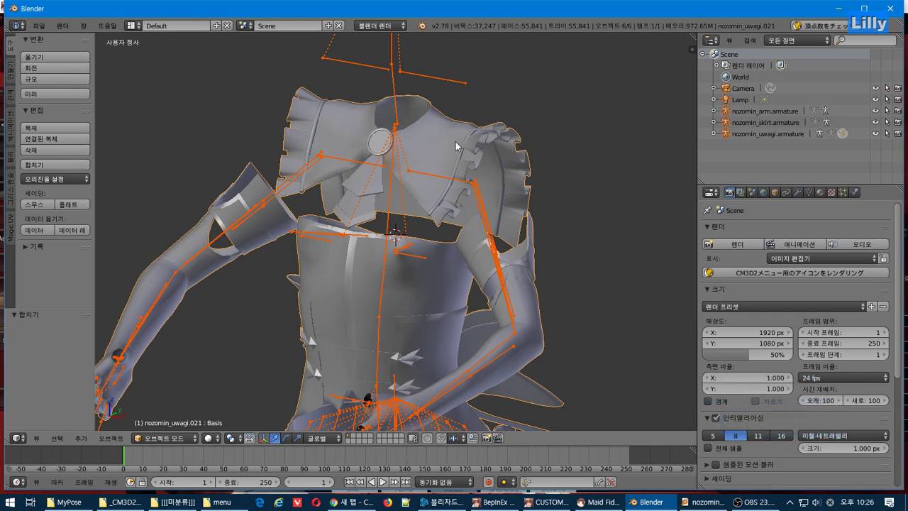
Step: Export only the joined nozomin_uwagi.021 mesh as a CM3D2 model, overwriting nozomin_uwagi.model
right_click(349, 303)
click(39, 26)
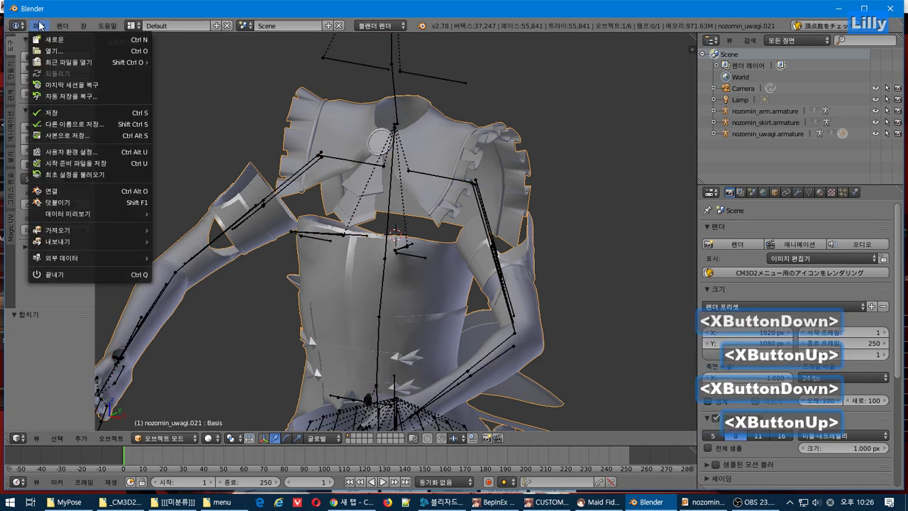
mouse_move(99, 241)
click(222, 343)
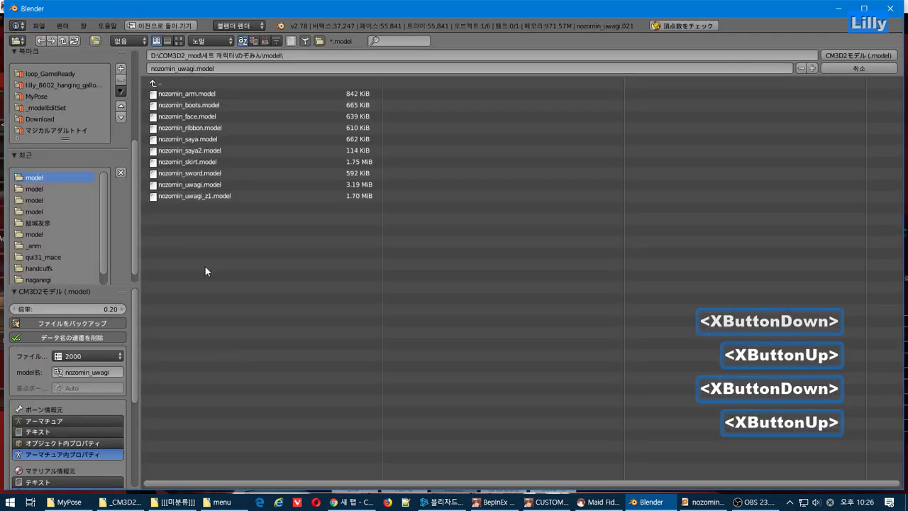
click(864, 55)
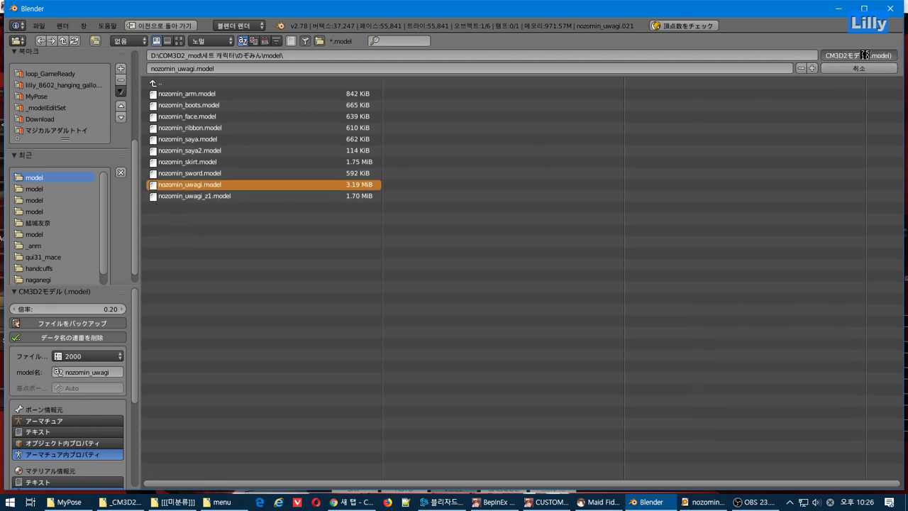
Step: Switch to the game and reload the outfit by equipping the blue cross top and re-equipping the nozomin top
key(alt+Tab)
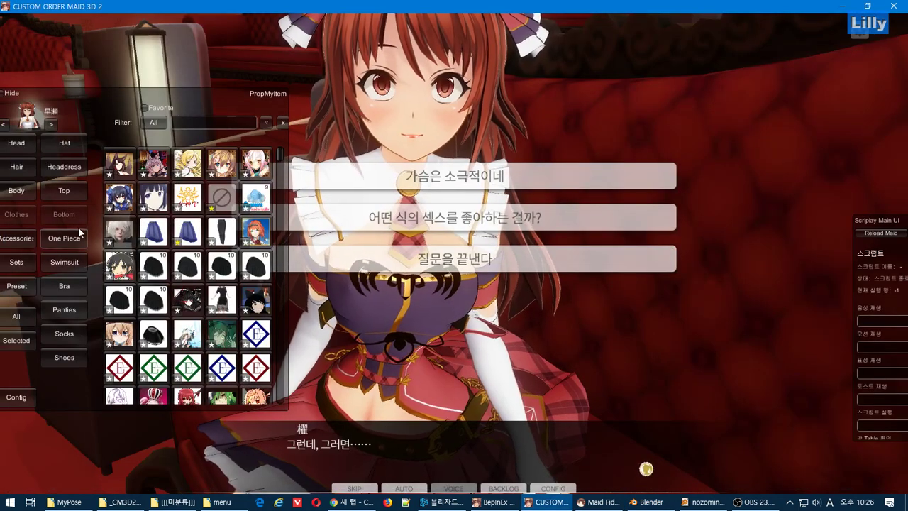
click(67, 190)
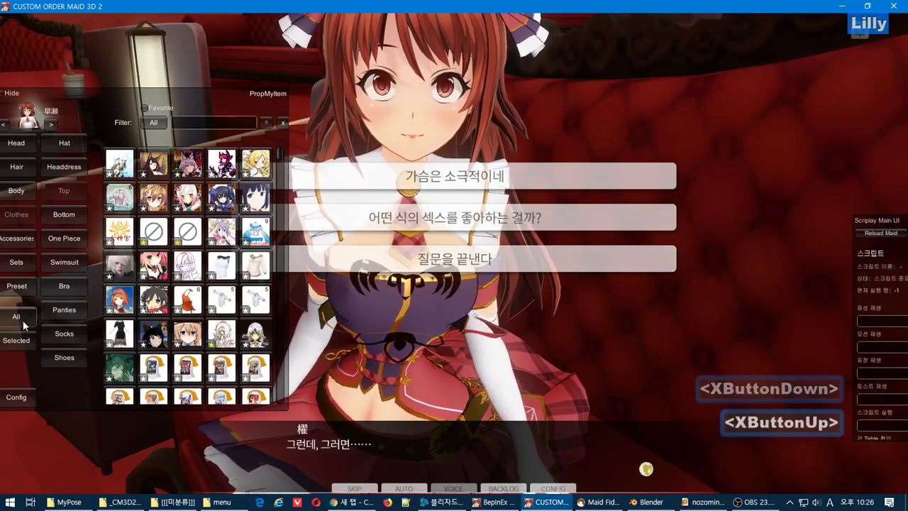
click(23, 340)
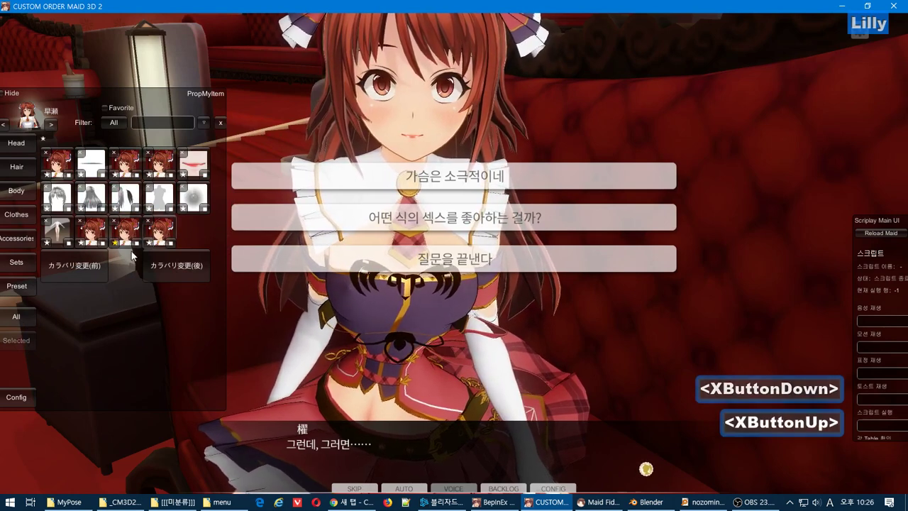
click(10, 215)
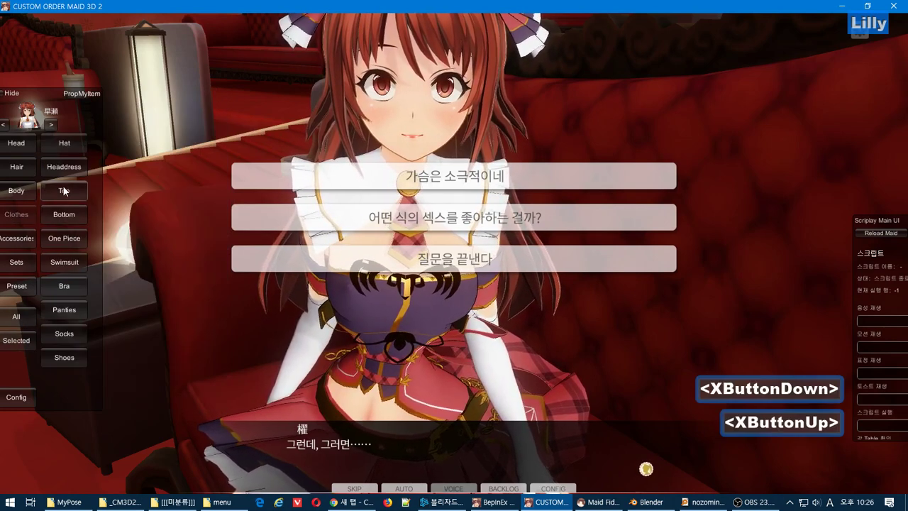
click(64, 190)
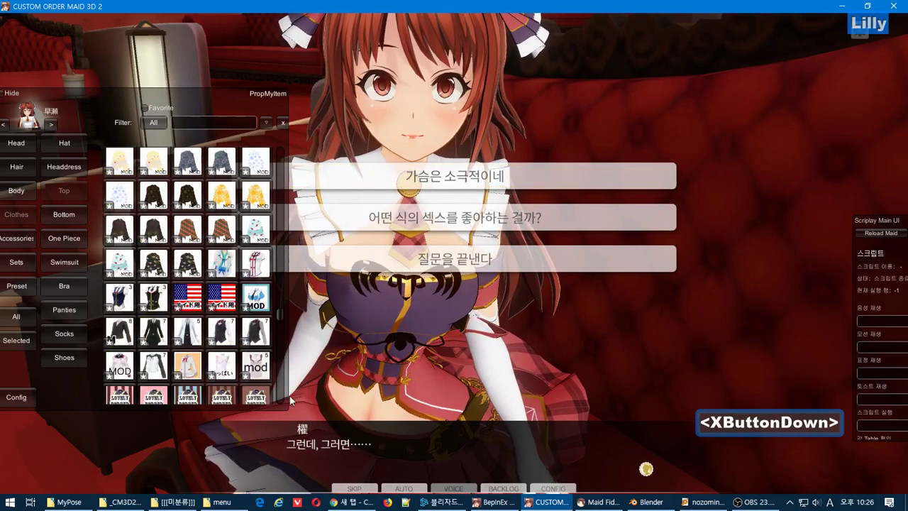
scroll(289, 396, down, 10)
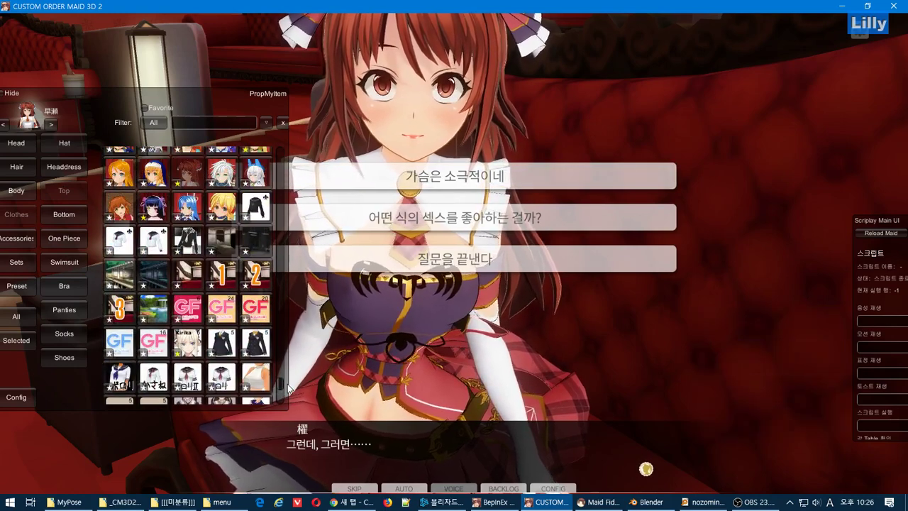
scroll(162, 225, up, 1)
click(154, 207)
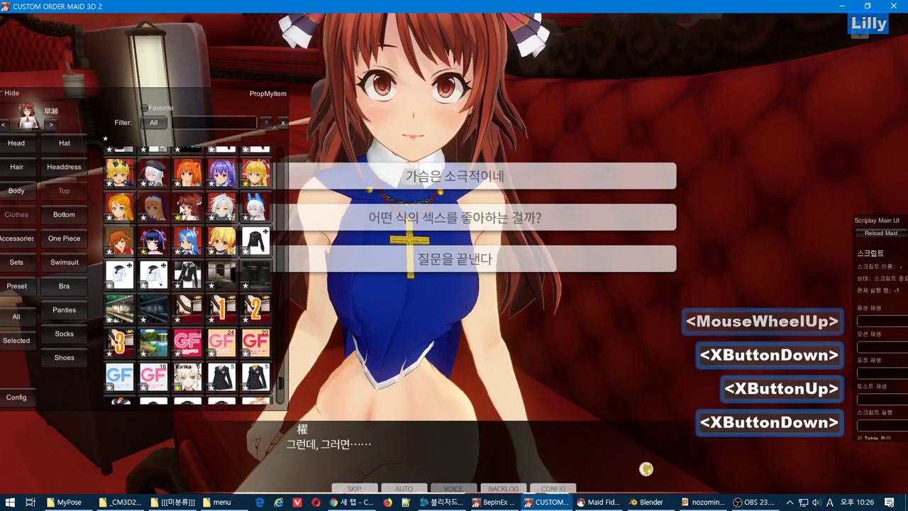
click(187, 207)
Step: Examine the reloaded outfit's chest and waist from several angles and farther away, and switch back to Blender
scroll(437, 412, down, 1)
scroll(436, 408, down, 1)
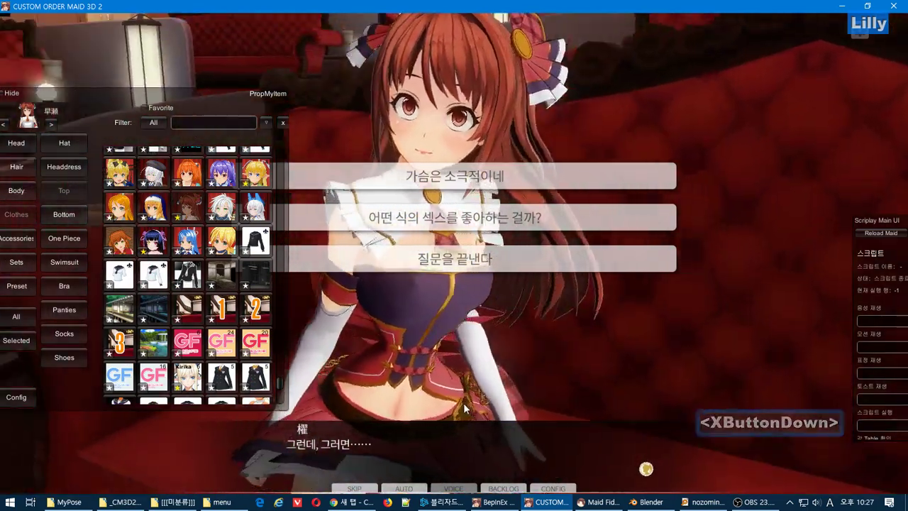
scroll(406, 393, down, 8)
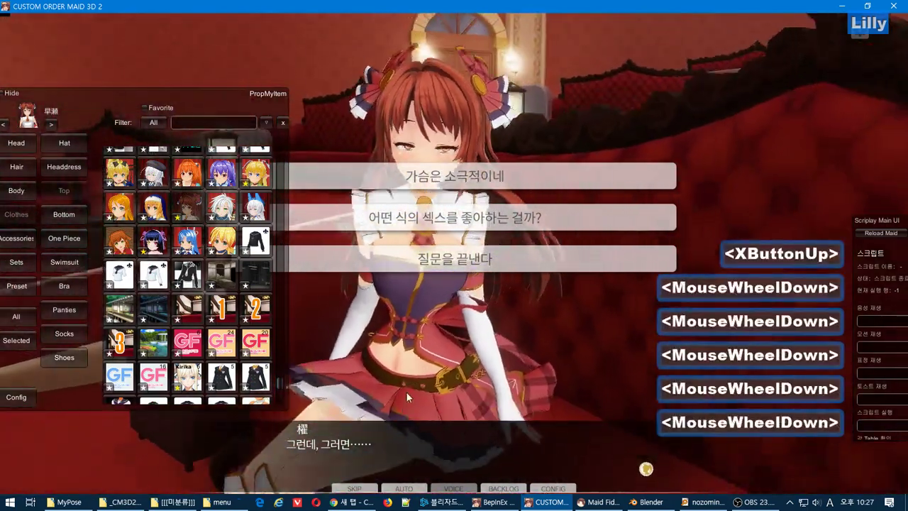
middle_drag(406, 396, 390, 364)
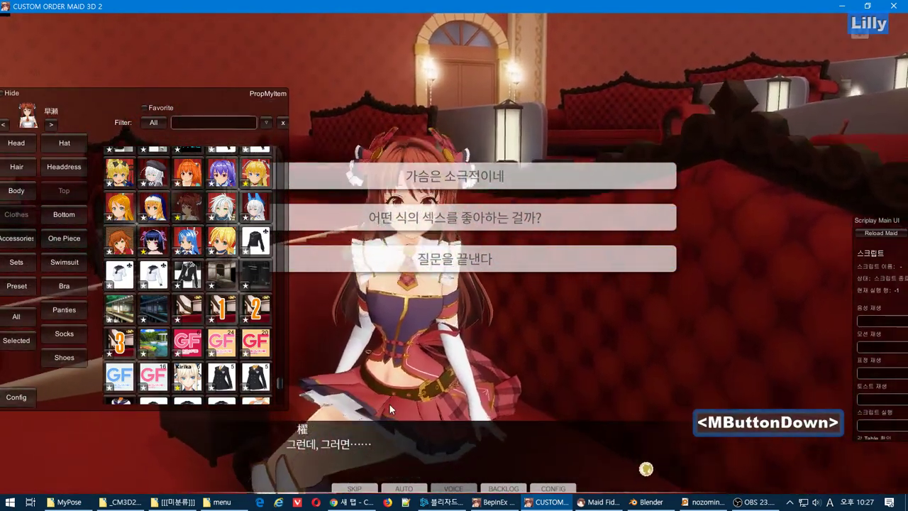
key(alt+Tab)
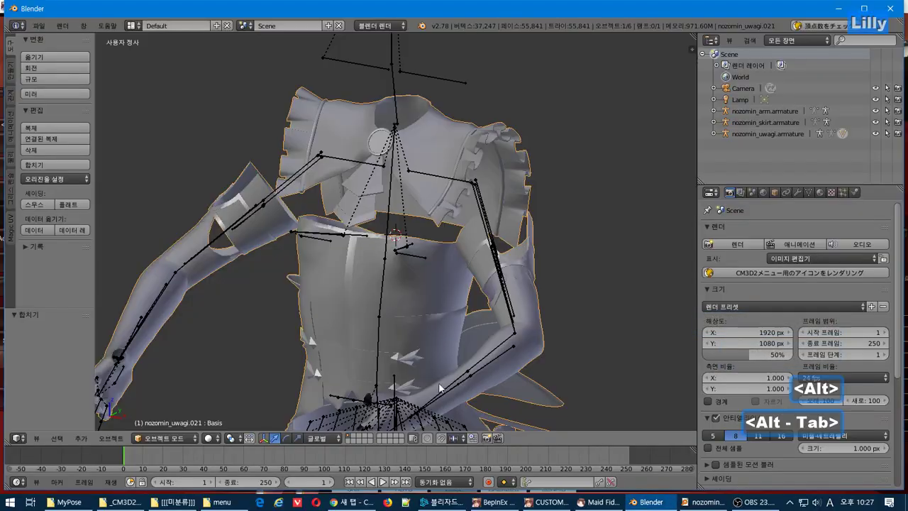